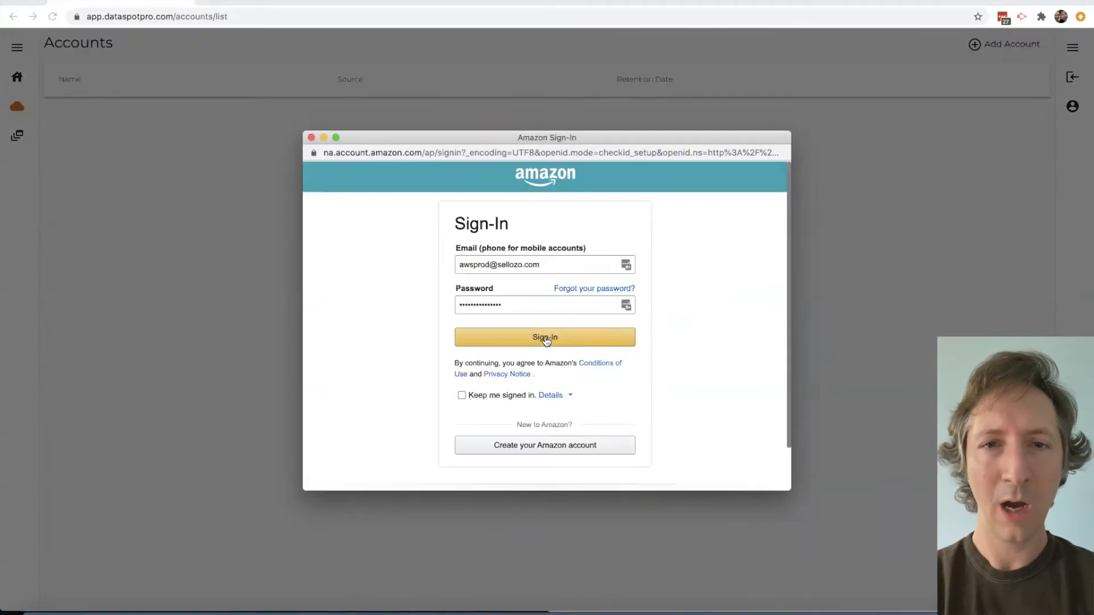
- Sign in to Amazon to connect the test Amazon account
{"action": "left_click", "coordinate": [546, 338]}
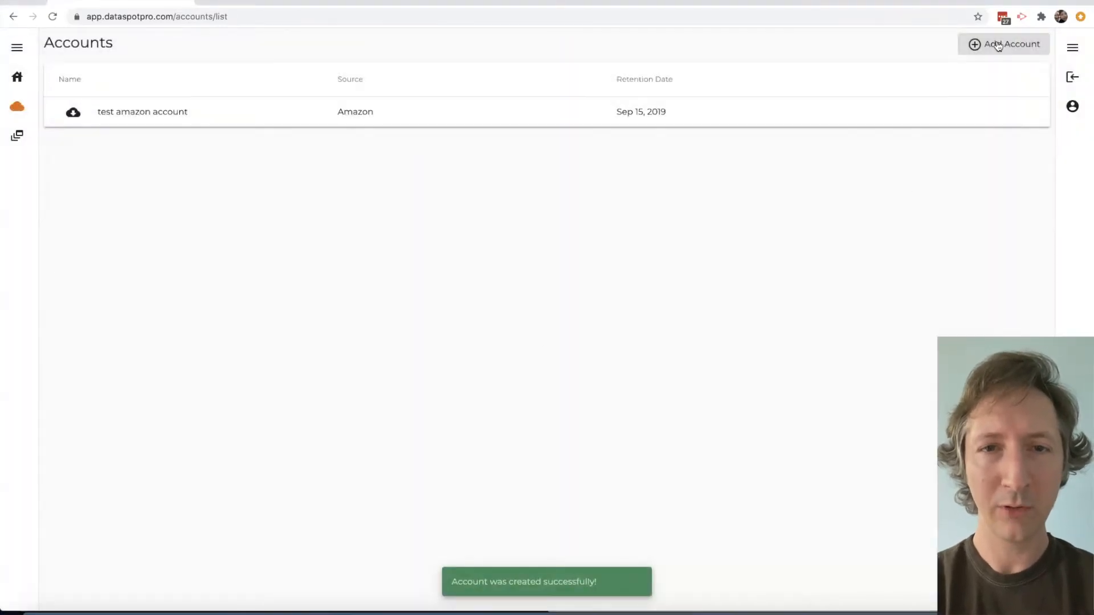
- Add a Google source account named "test google account" with 365 days of data retention and allow access to the Google account
{"action": "left_click", "coordinate": [997, 46]}
{"action": "type", "text": "test google account"}
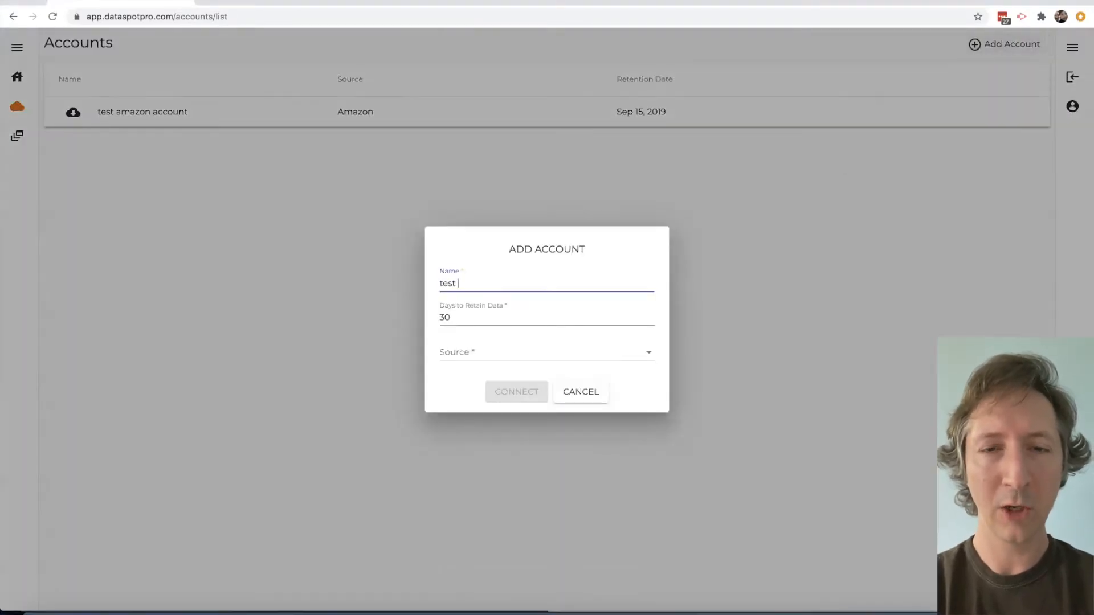
{"action": "left_click", "coordinate": [493, 351]}
{"action": "left_click", "coordinate": [495, 370]}
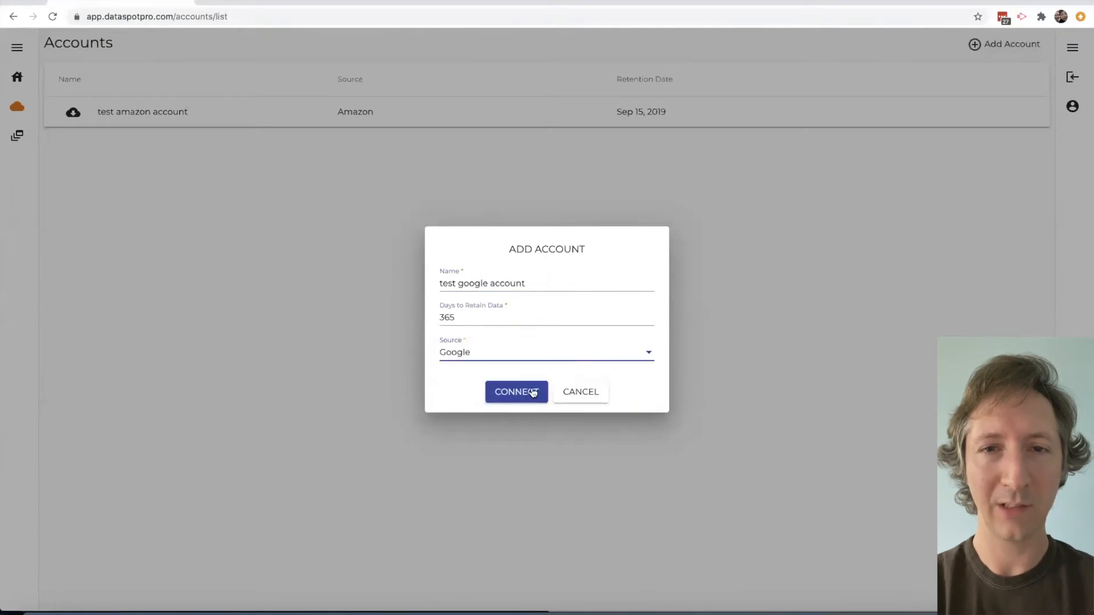
{"action": "left_click", "coordinate": [517, 391]}
{"action": "left_click", "coordinate": [515, 321]}
{"action": "left_click", "coordinate": [671, 466]}
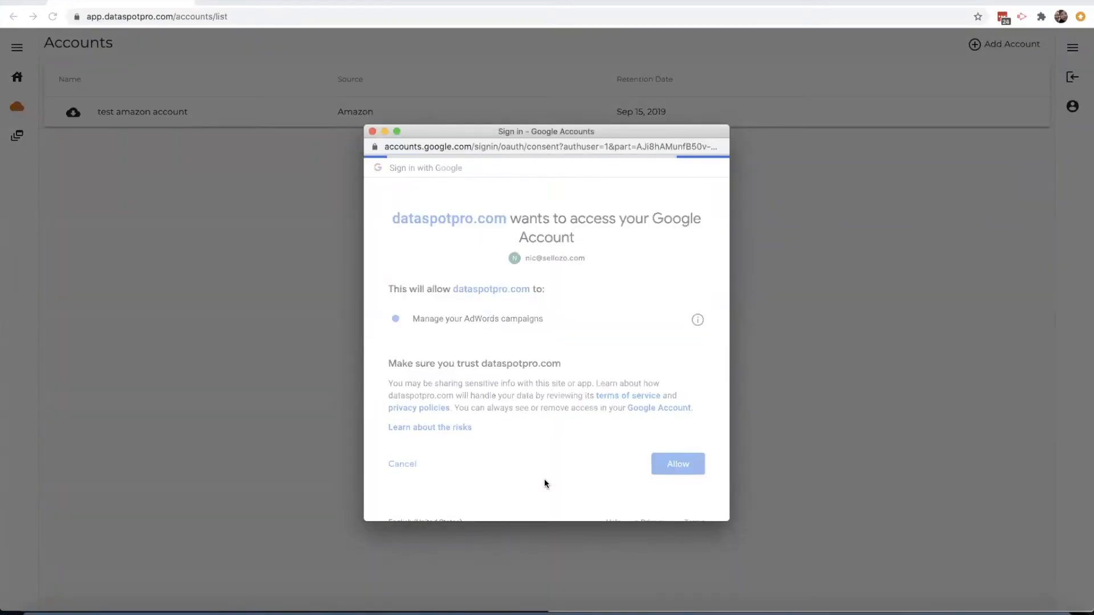
- Add a Facebook source account named "test facebook account" with 365 days of data retention and connect it
{"action": "left_click", "coordinate": [1006, 45]}
{"action": "type", "text": "test facebook account"}
{"action": "left_click", "coordinate": [488, 317]}
{"action": "key", "text": "BackSpace"}
{"action": "type", "text": "65"}
{"action": "left_click", "coordinate": [482, 352]}
{"action": "left_click", "coordinate": [473, 376]}
{"action": "left_click", "coordinate": [516, 392]}
{"action": "left_click", "coordinate": [617, 246]}
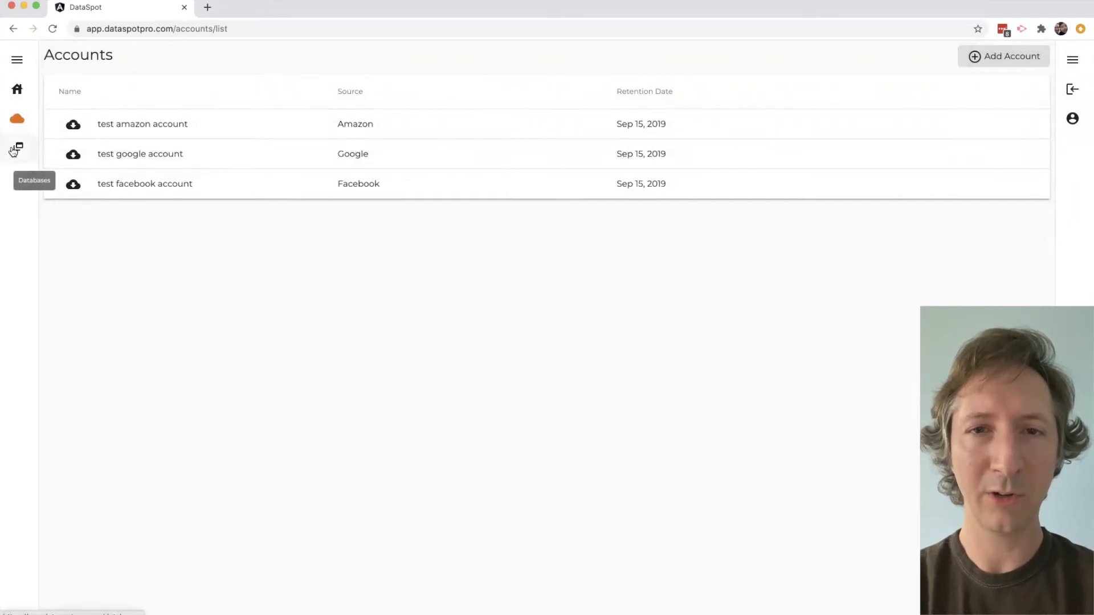
- Open the list of databases to view the connection details
{"action": "left_click", "coordinate": [15, 151]}
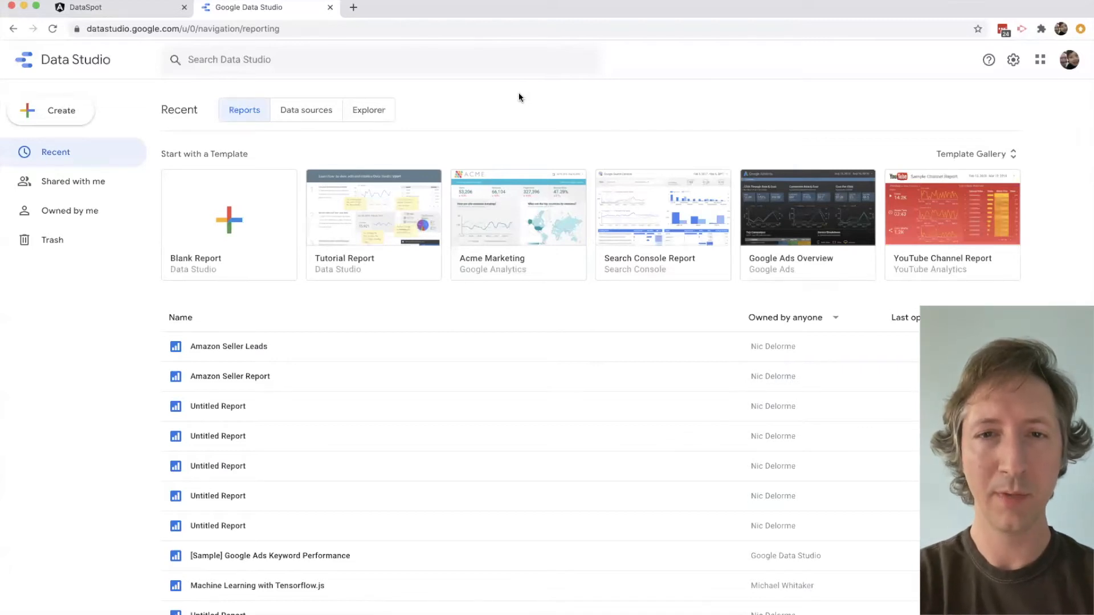
- Create a new data source in Google Data Studio, searching for "postgres" and choosing the PostgreSQL connector
{"action": "left_click", "coordinate": [320, 116]}
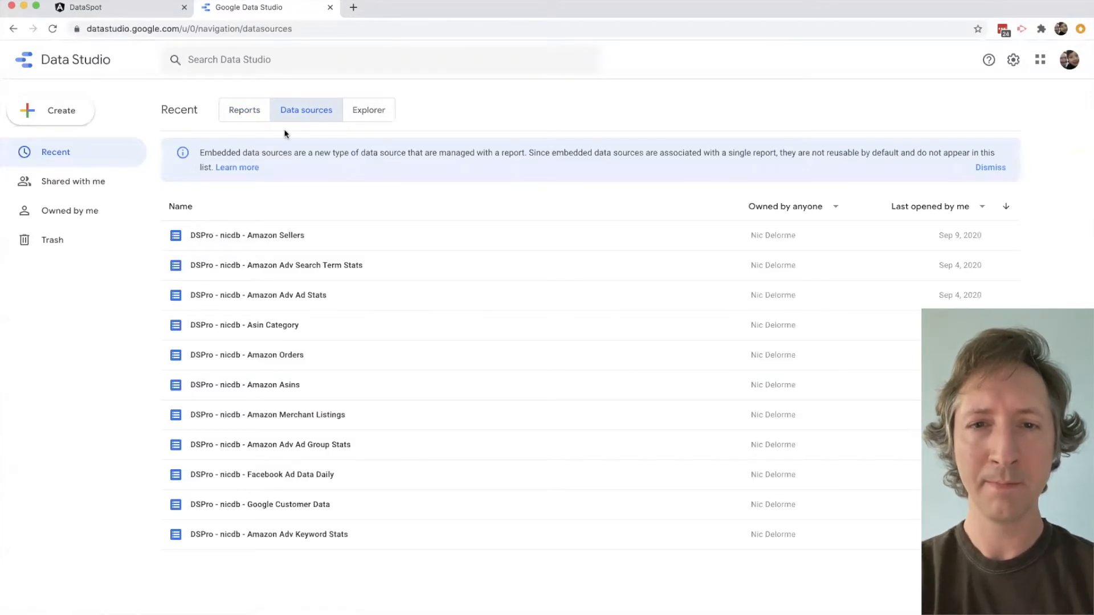
{"action": "left_click", "coordinate": [68, 112]}
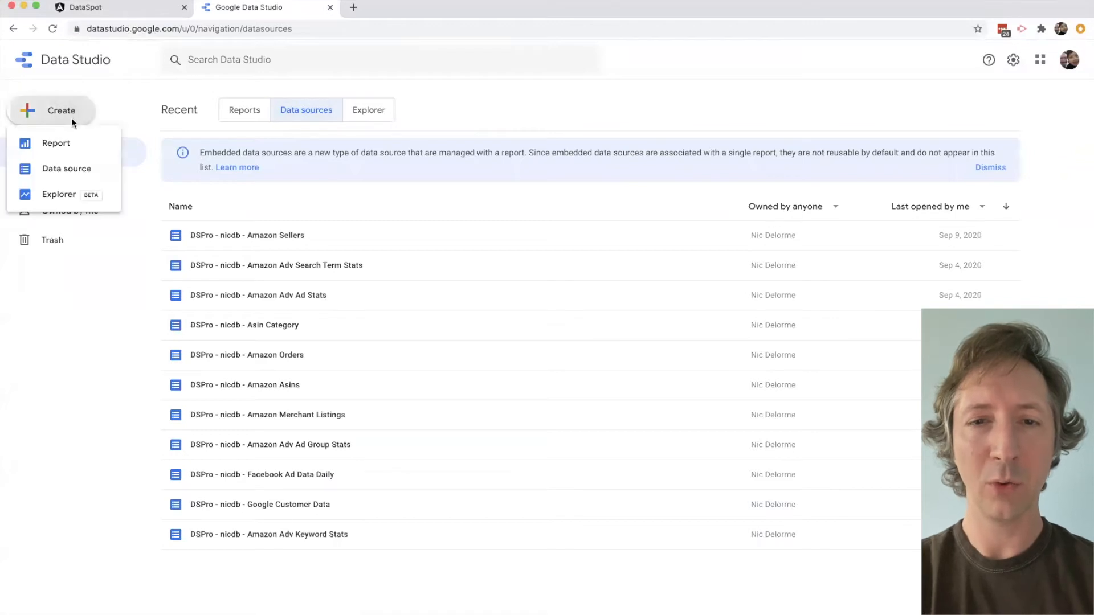
{"action": "left_click", "coordinate": [67, 168]}
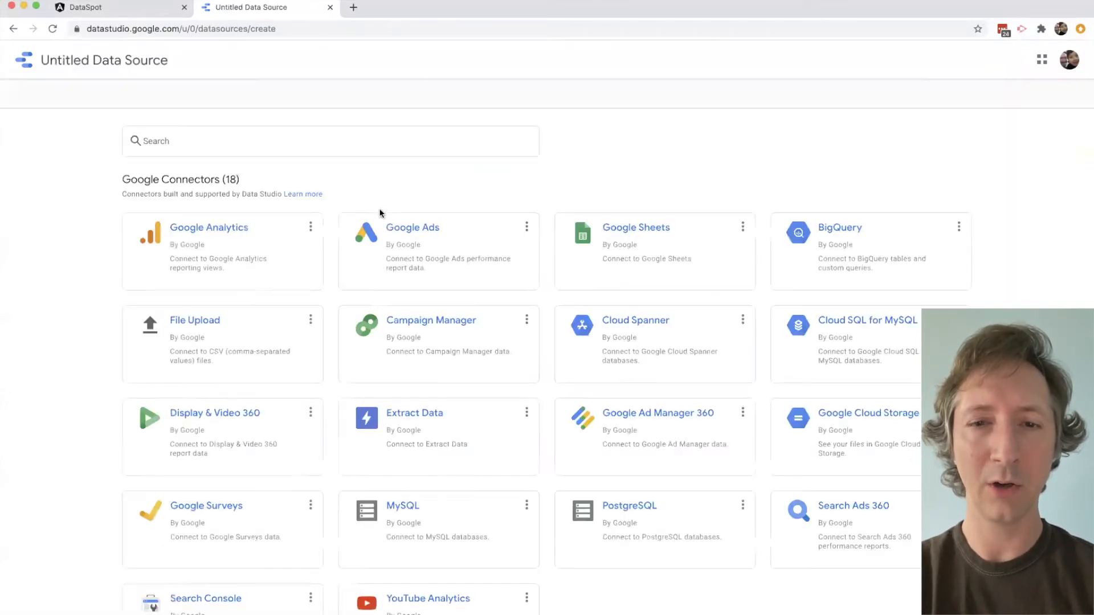
{"action": "left_click", "coordinate": [293, 143]}
{"action": "type", "text": "DS"}
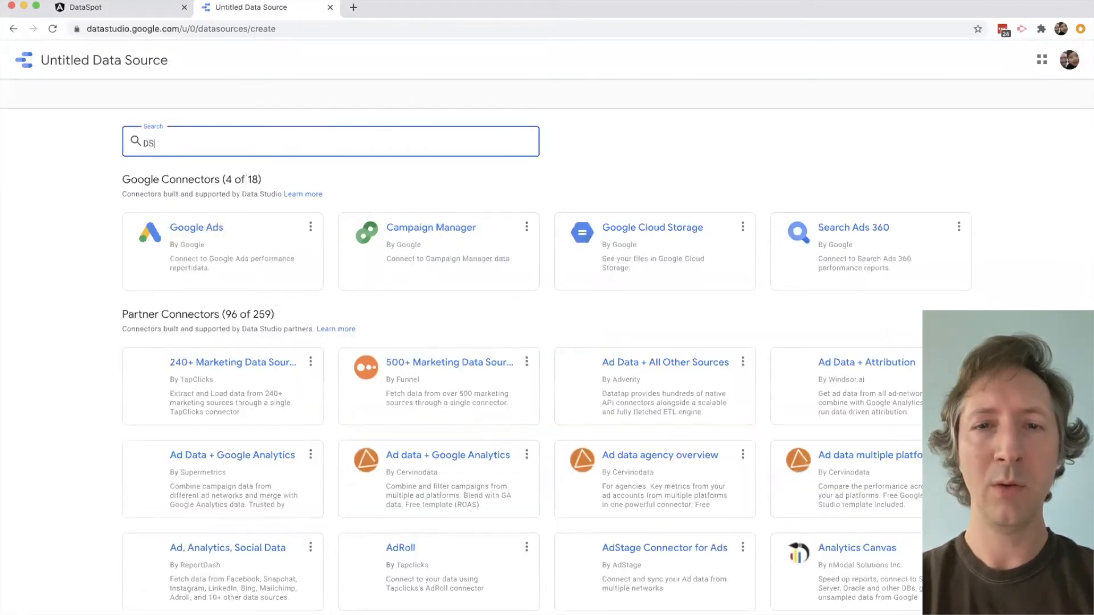
{"action": "type", "text": "pos"}
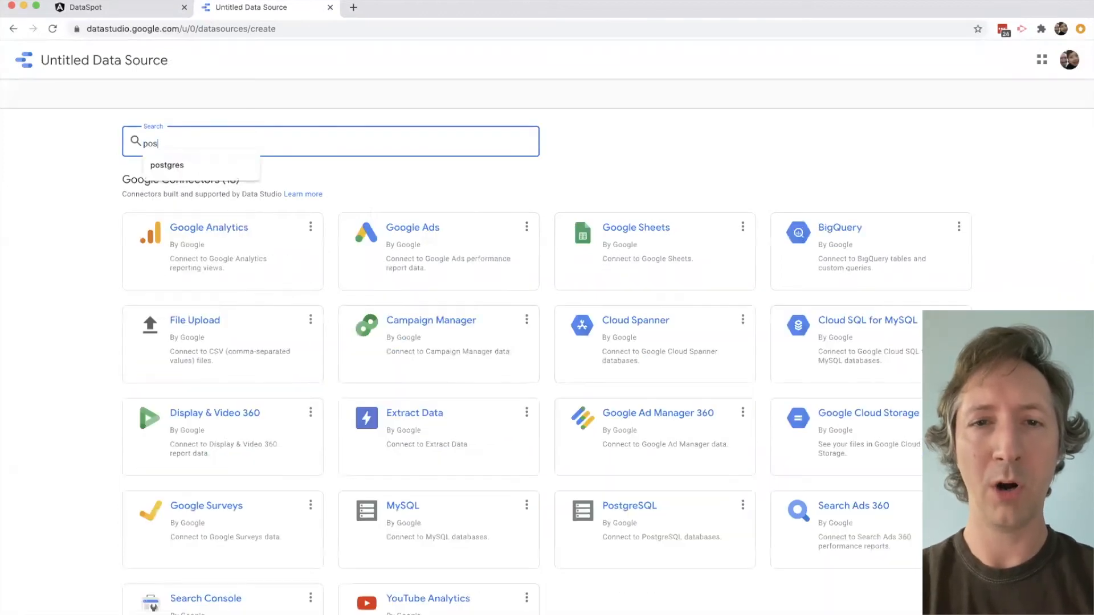
{"action": "type", "text": "tgres"}
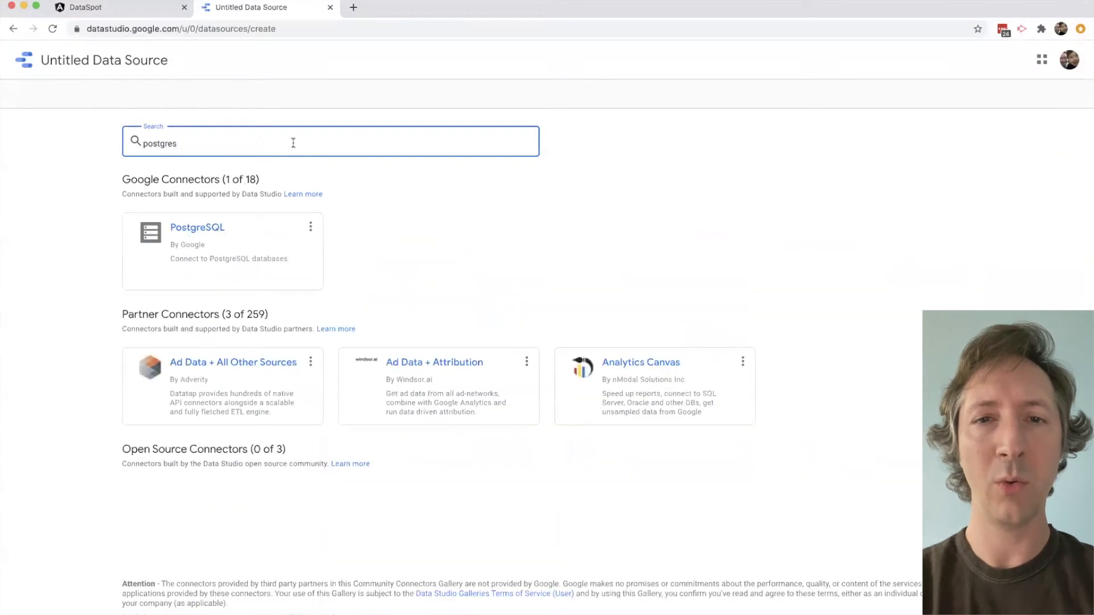
{"action": "left_click", "coordinate": [208, 226]}
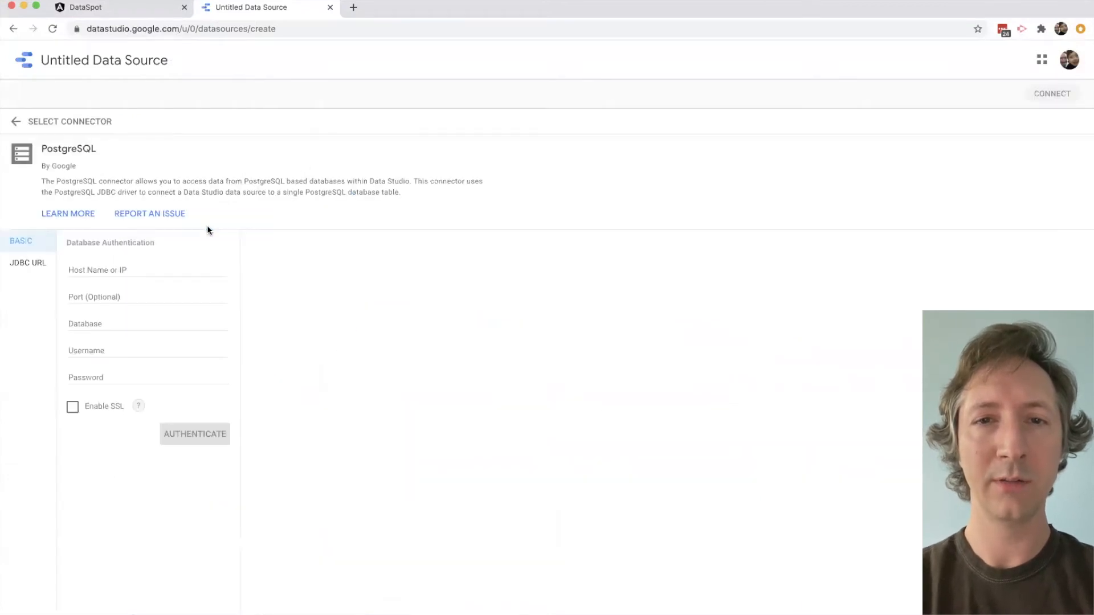
- Copy the host name c1.dataspotpro.com and port 5439 from DataSpot into the PostgreSQL connection settings
{"action": "left_click", "coordinate": [85, 7]}
{"action": "triple_click", "coordinate": [251, 122]}
{"action": "key", "text": "super+c"}
{"action": "key", "text": "ctrl+Tab"}
{"action": "left_click", "coordinate": [142, 266]}
{"action": "key", "text": "super+v"}
{"action": "key", "text": "ctrl+Tab"}
{"action": "double_click", "coordinate": [556, 123]}
{"action": "key", "text": "super+c"}
{"action": "key", "text": "ctrl+Tab"}
{"action": "left_click", "coordinate": [191, 295]}
{"action": "key", "text": "super+v"}
- Copy the database name jdoedb and the database username from DataSpot into the PostgreSQL connection settings
{"action": "key", "text": "ctrl+Tab"}
{"action": "left_click", "coordinate": [77, 124]}
{"action": "double_click", "coordinate": [77, 123]}
{"action": "key", "text": "super+c"}
{"action": "key", "text": "ctrl+Tab"}
{"action": "left_click", "coordinate": [97, 317]}
{"action": "key", "text": "super+v"}
{"action": "key", "text": "ctrl+Tab"}
{"action": "double_click", "coordinate": [719, 124]}
{"action": "key", "text": "super+c"}
{"action": "key", "text": "ctrl+Tab"}
{"action": "left_click", "coordinate": [114, 351]}
{"action": "key", "text": "super+v"}
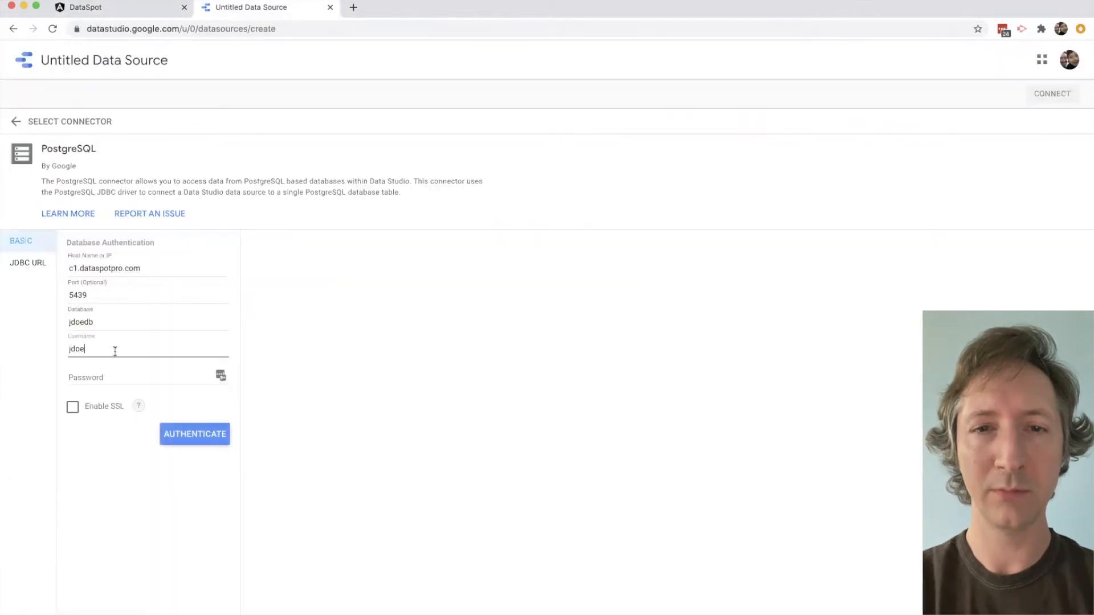
- Copy the database password from DataSpot into the connection settings and authenticate
{"action": "key", "text": "ctrl+Tab"}
{"action": "left_click", "coordinate": [1025, 124]}
{"action": "double_click", "coordinate": [923, 123]}
{"action": "key", "text": "super+c"}
{"action": "key", "text": "ctrl+Tab"}
{"action": "left_click", "coordinate": [161, 374]}
{"action": "key", "text": "super+v"}
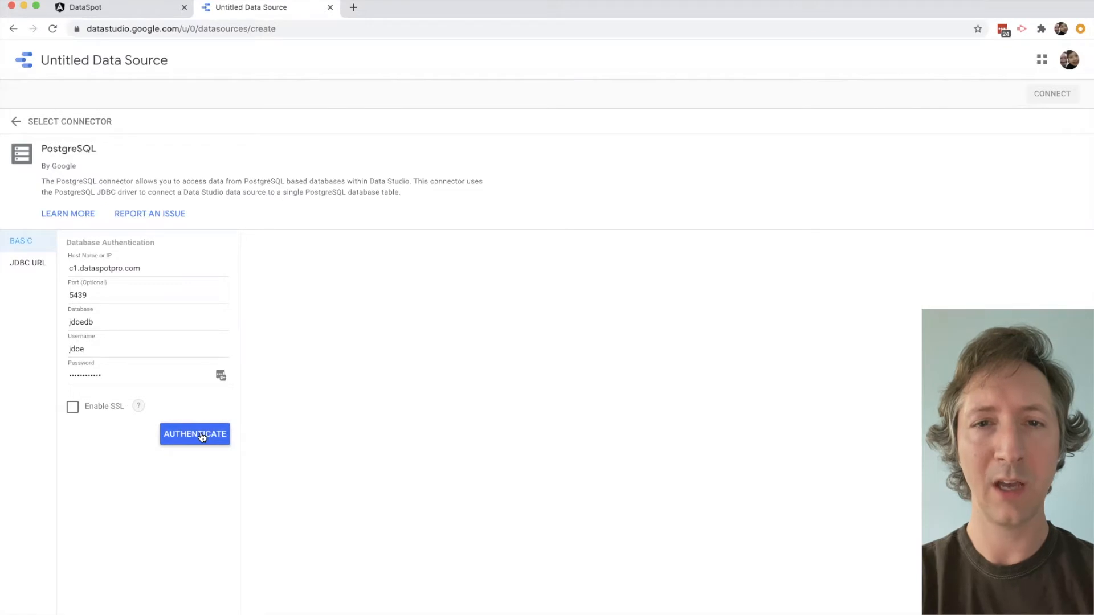
{"action": "left_click", "coordinate": [201, 436]}
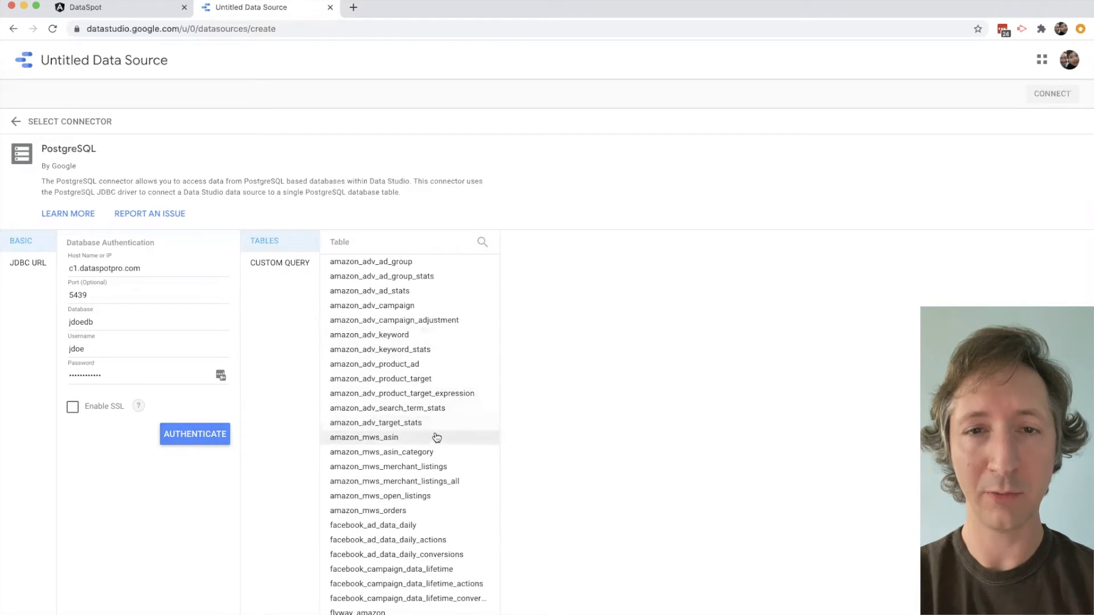
- Select the amazon_adv_ad_group_stats table, name the data source "DSPro - jdoedb - Amazon Adv Ad Group Stats" and connect it
{"action": "left_click", "coordinate": [423, 276]}
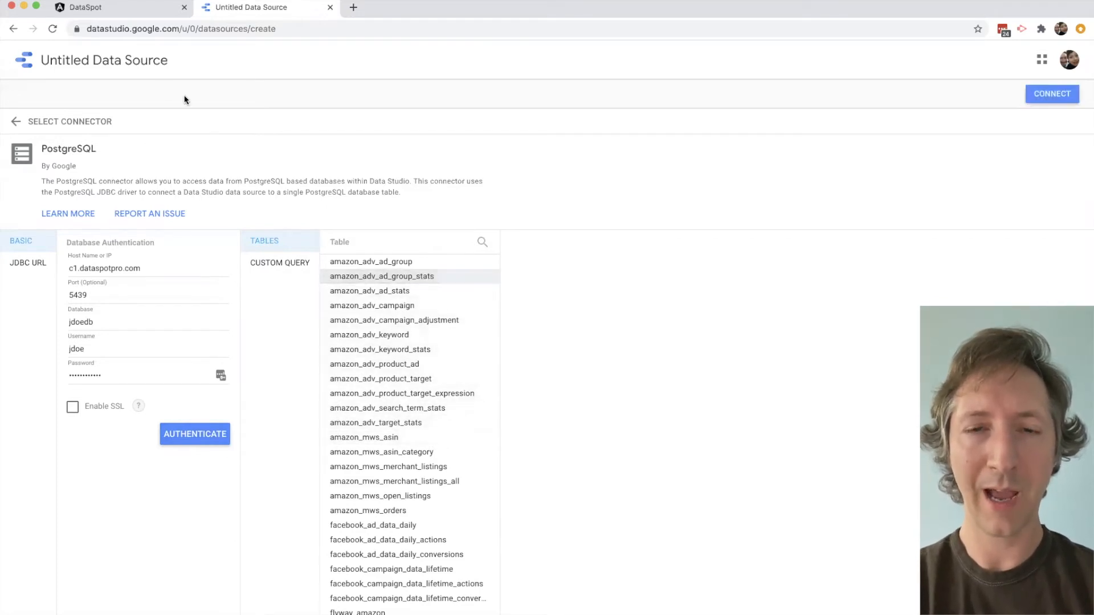
{"action": "double_click", "coordinate": [145, 62]}
{"action": "left_click", "coordinate": [145, 61]}
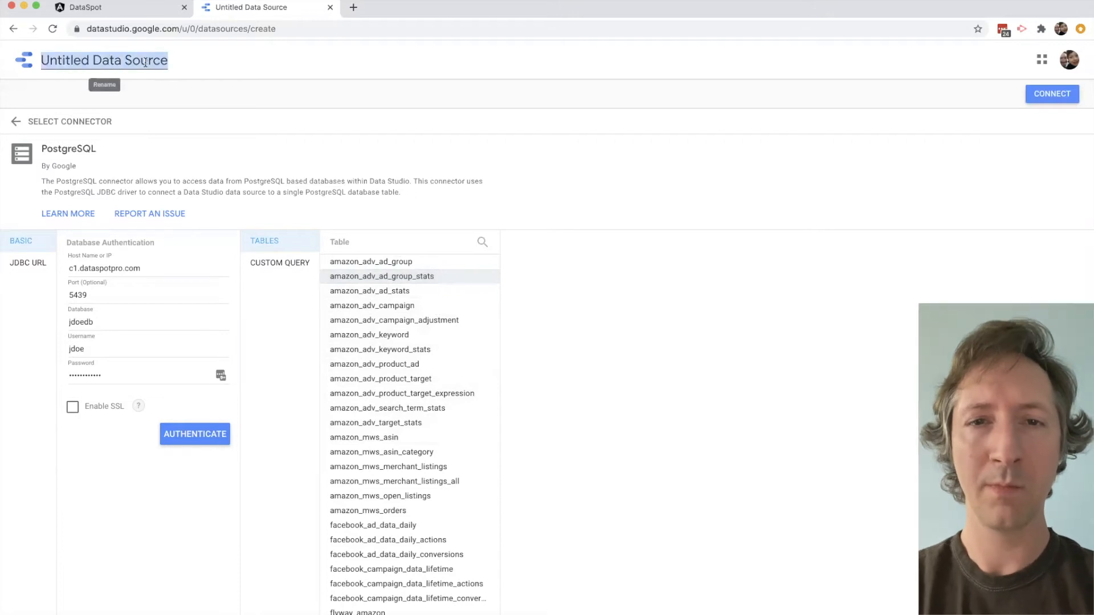
{"action": "type", "text": "DSPro - jdoedb - "}
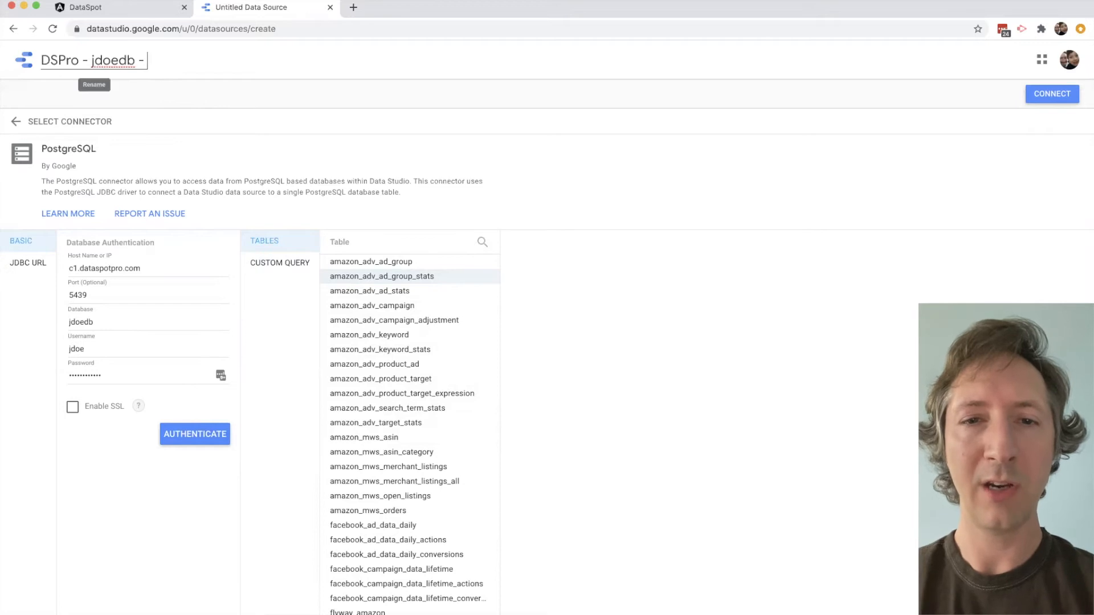
{"action": "type", "text": "Amazon"}
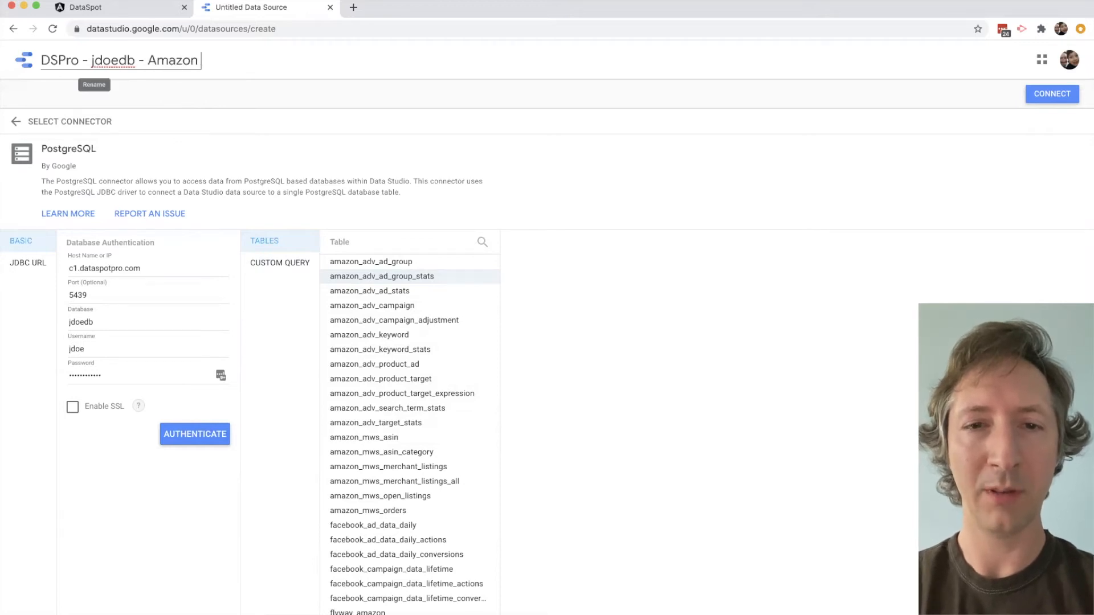
{"action": "type", "text": " Adv Ad Group Stats"}
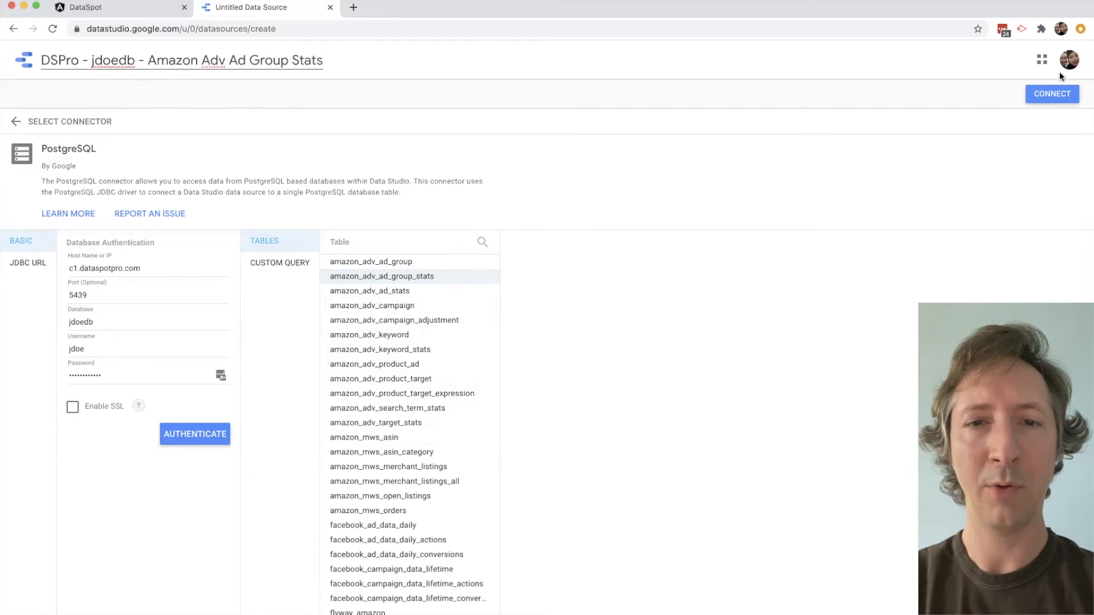
{"action": "left_click", "coordinate": [1053, 98]}
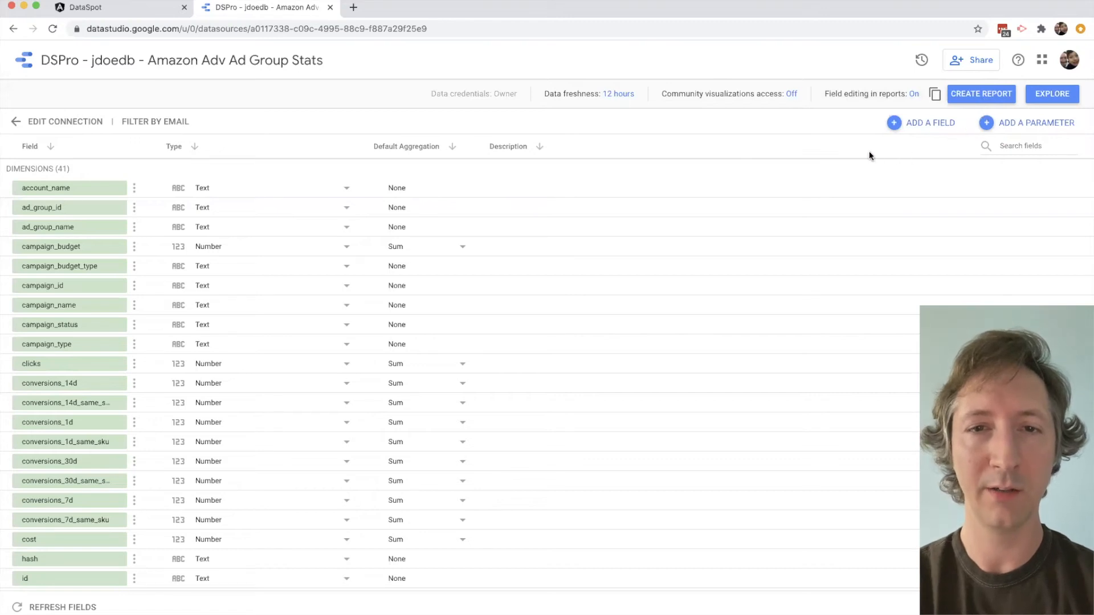
- Create a report from the Amazon ad group data source and name it "Advertising Costs"
{"action": "left_click", "coordinate": [981, 94]}
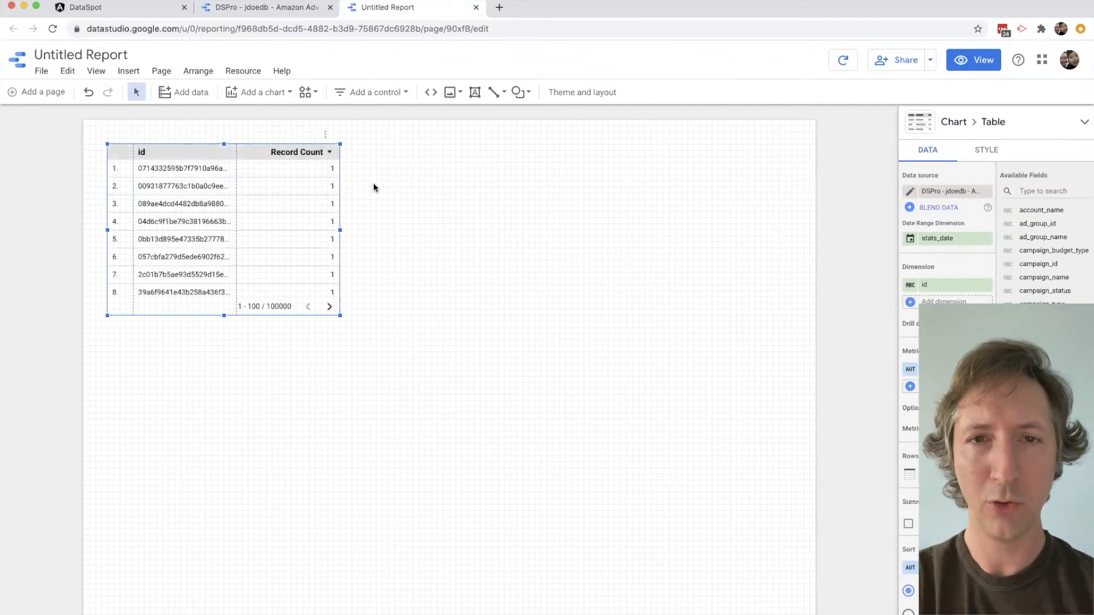
{"action": "double_click", "coordinate": [115, 54]}
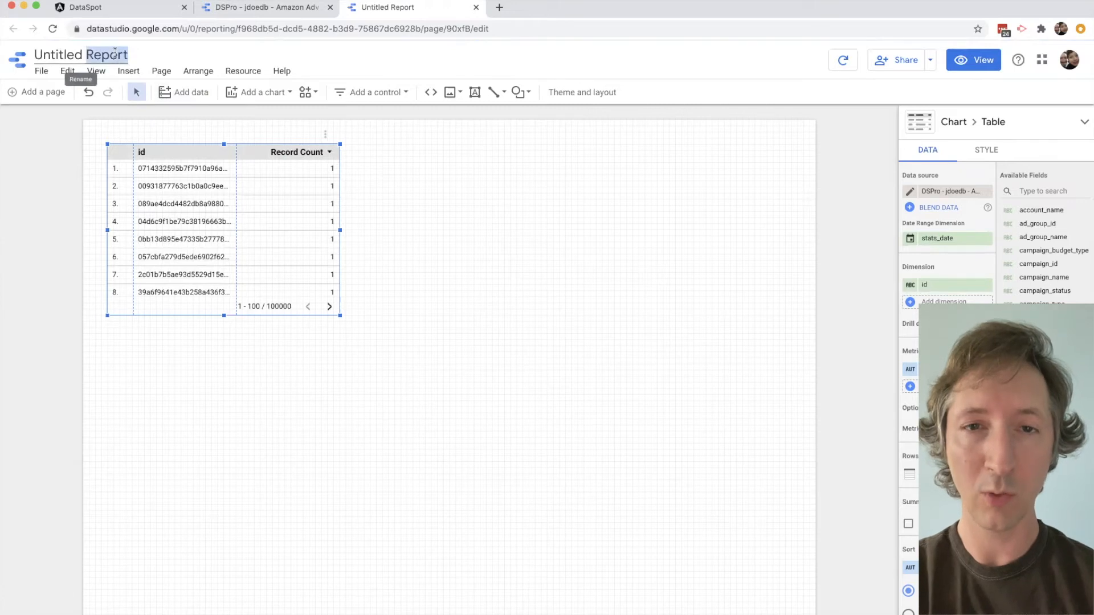
{"action": "triple_click", "coordinate": [115, 54]}
{"action": "type", "text": "Adver"}
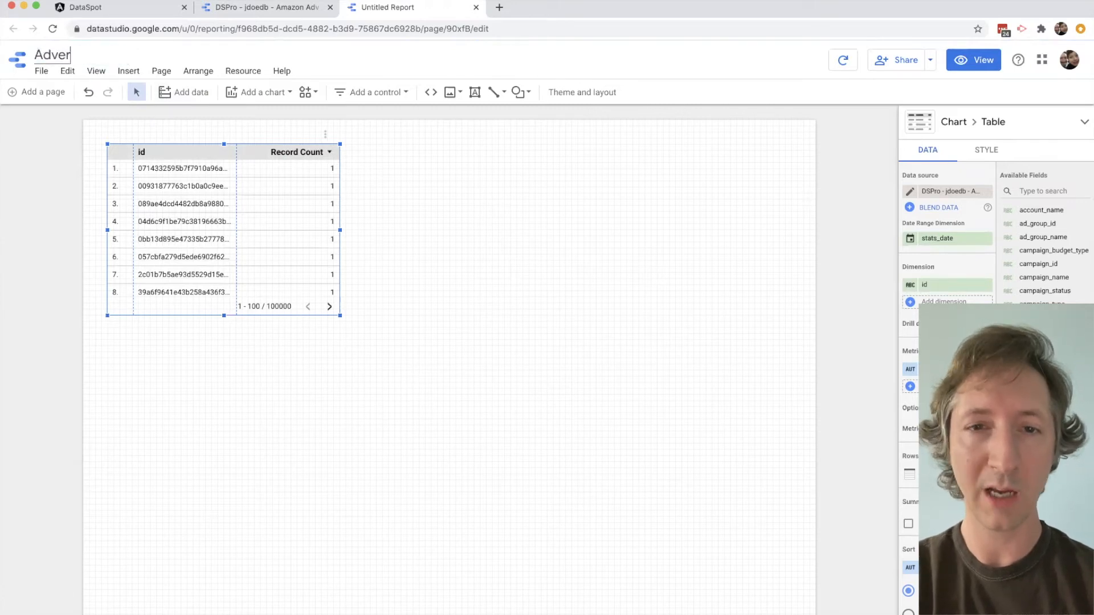
{"action": "type", "text": "tising Costs"}
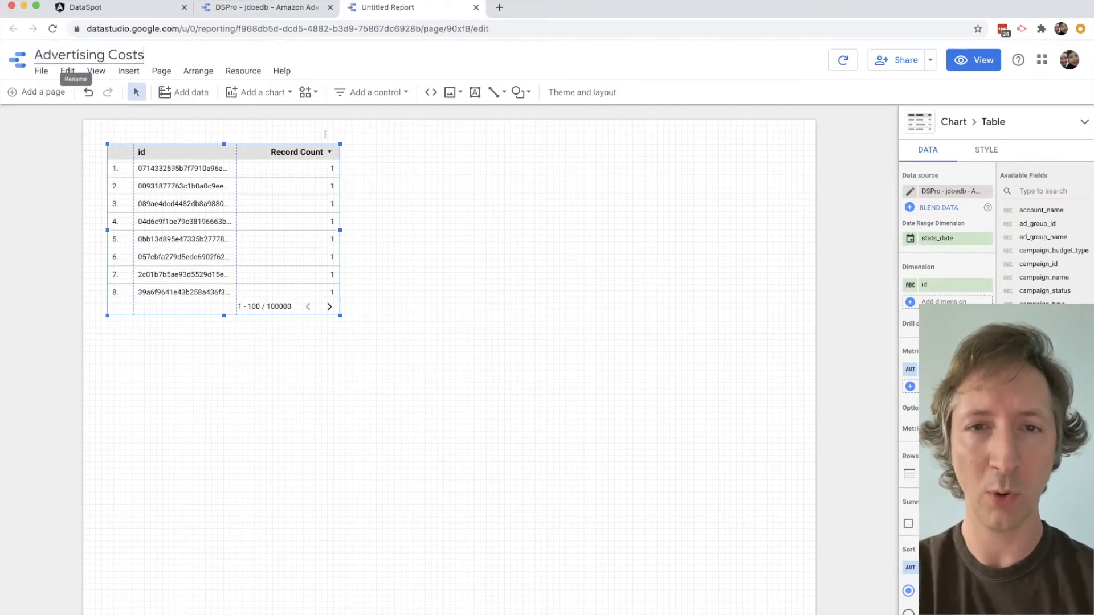
{"action": "left_click", "coordinate": [439, 202]}
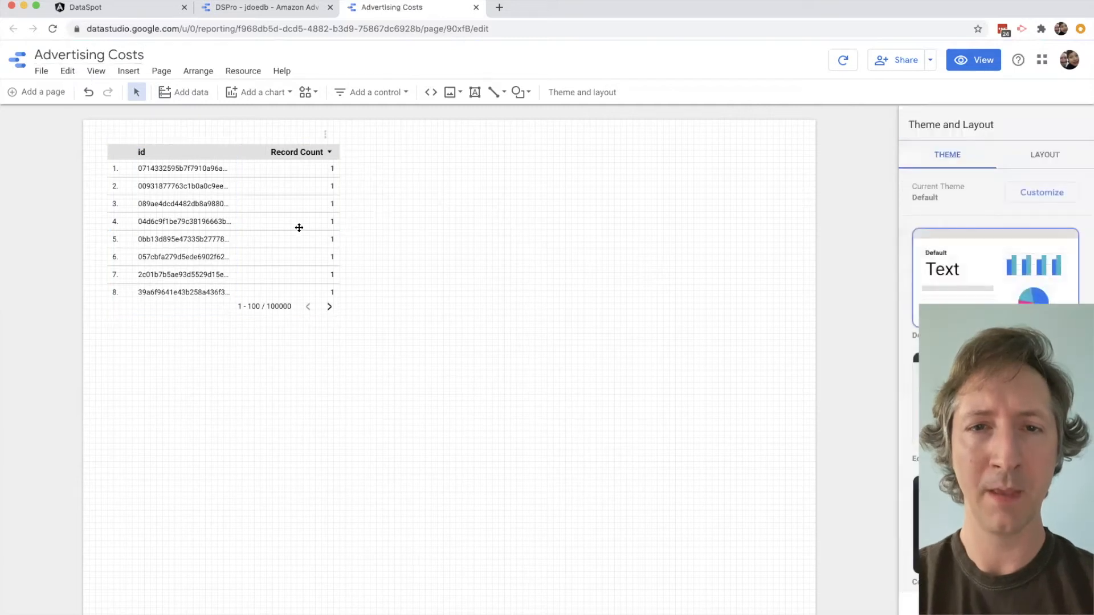
- Return to the data source list and start another data source with the PostgreSQL connector
{"action": "left_click", "coordinate": [274, 7]}
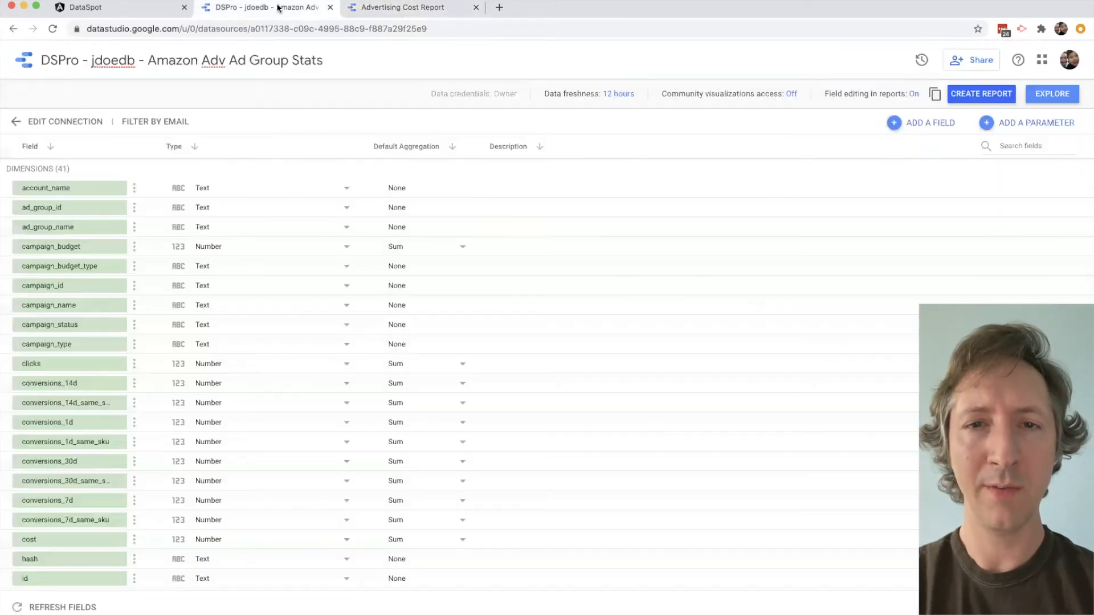
{"action": "left_click", "coordinate": [26, 67]}
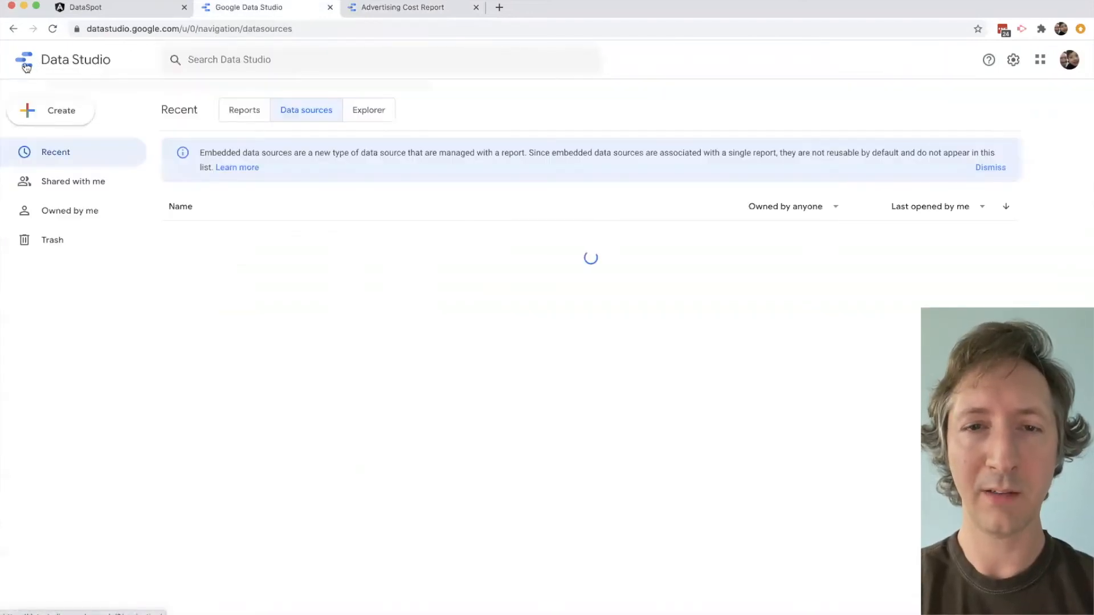
{"action": "left_click", "coordinate": [44, 111]}
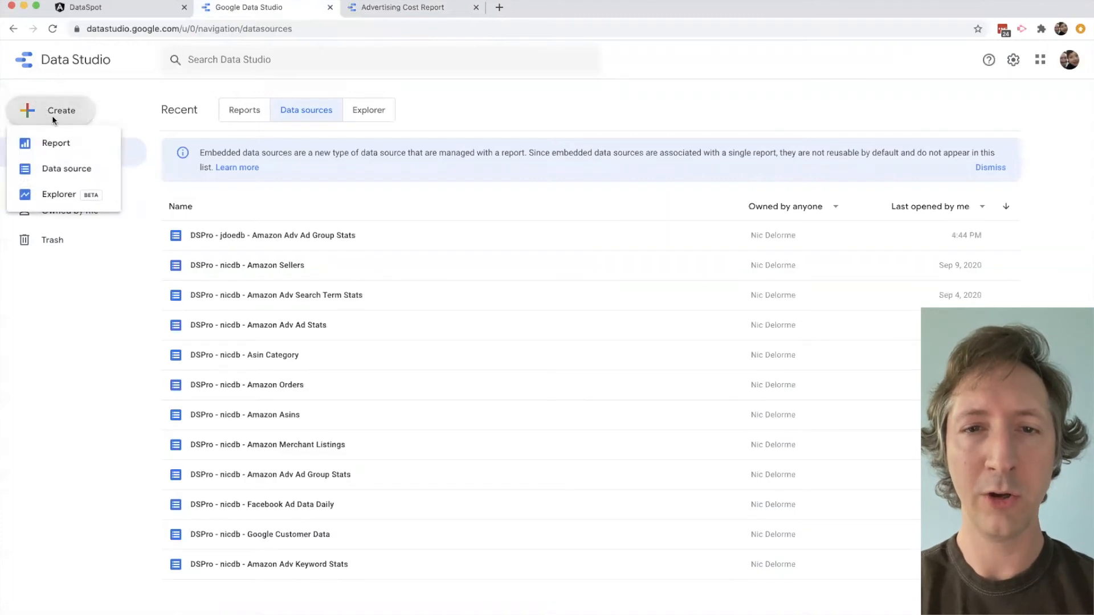
{"action": "left_click", "coordinate": [83, 168]}
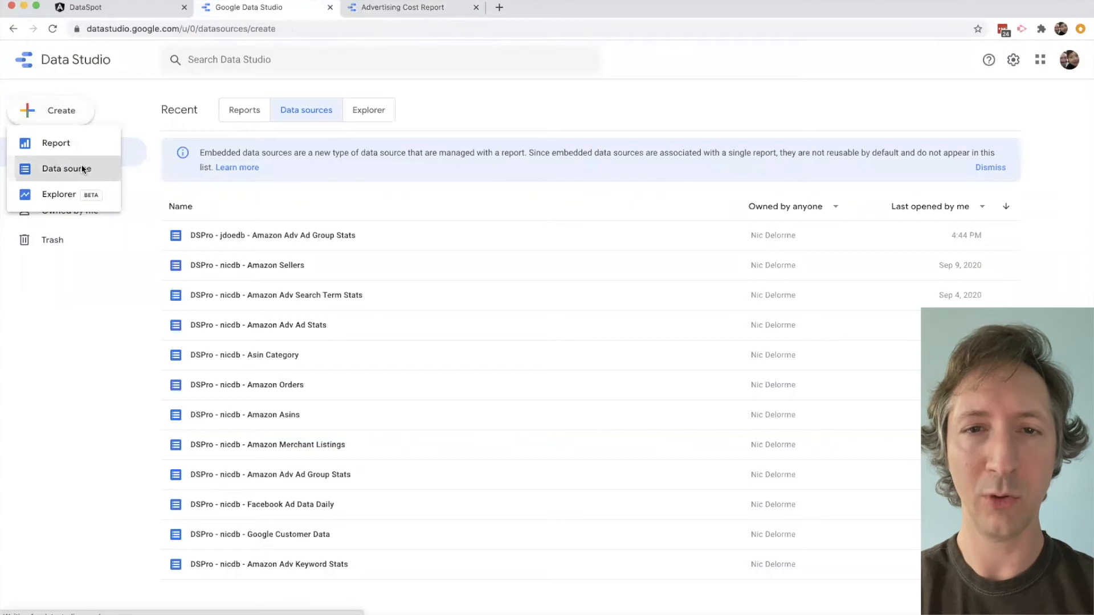
{"action": "left_click", "coordinate": [305, 141]}
{"action": "type", "text": "postgres"}
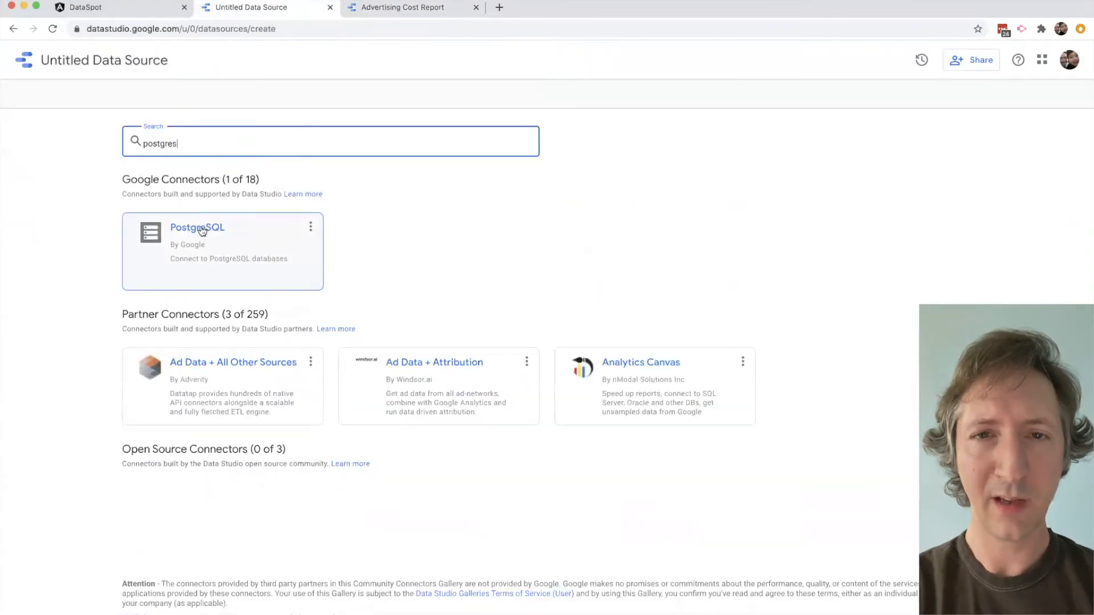
{"action": "left_click", "coordinate": [205, 232]}
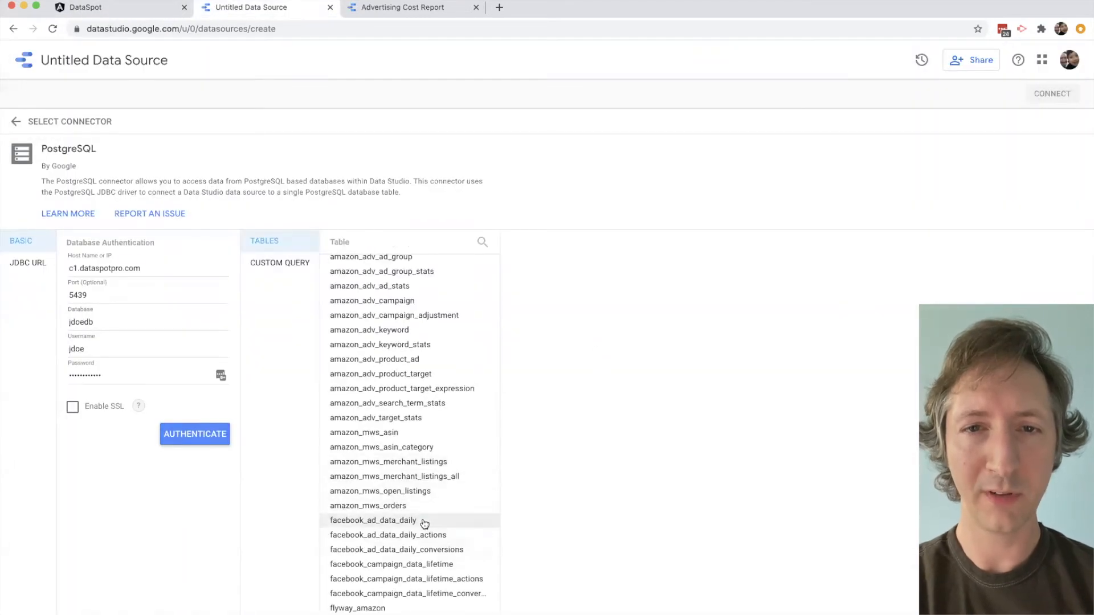
- Select the facebook_ad_data_daily table, name the data source "DSPro - jdoedb - Facebook Ad Daily" and connect it
{"action": "left_click", "coordinate": [422, 520]}
{"action": "left_click", "coordinate": [148, 60]}
{"action": "type", "text": "DSPro - jdoedb - Facebook Ad Daily"}
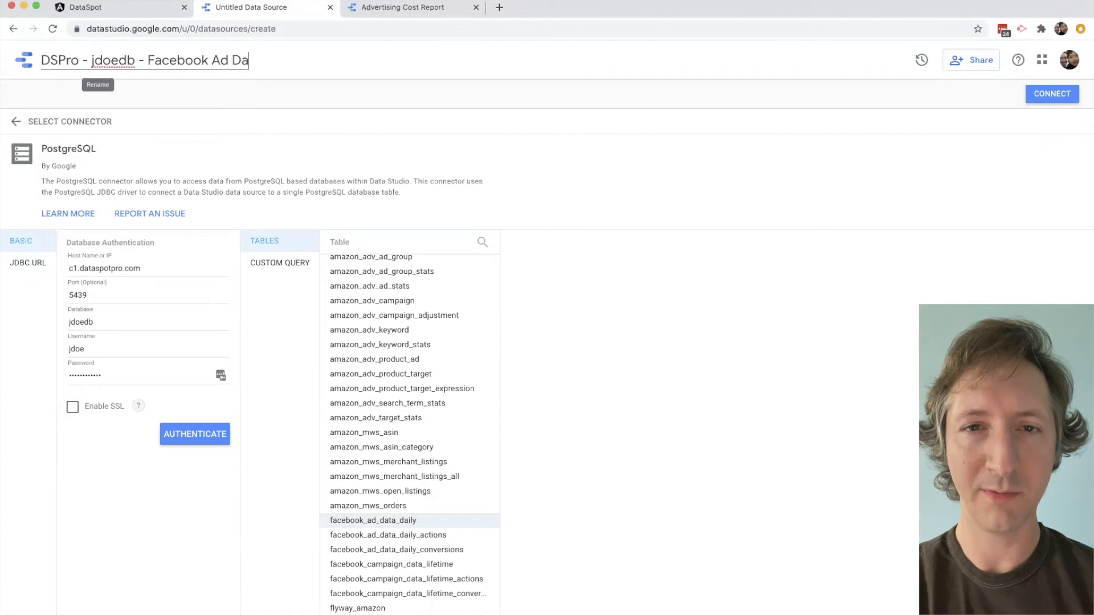
{"action": "left_click", "coordinate": [1076, 100]}
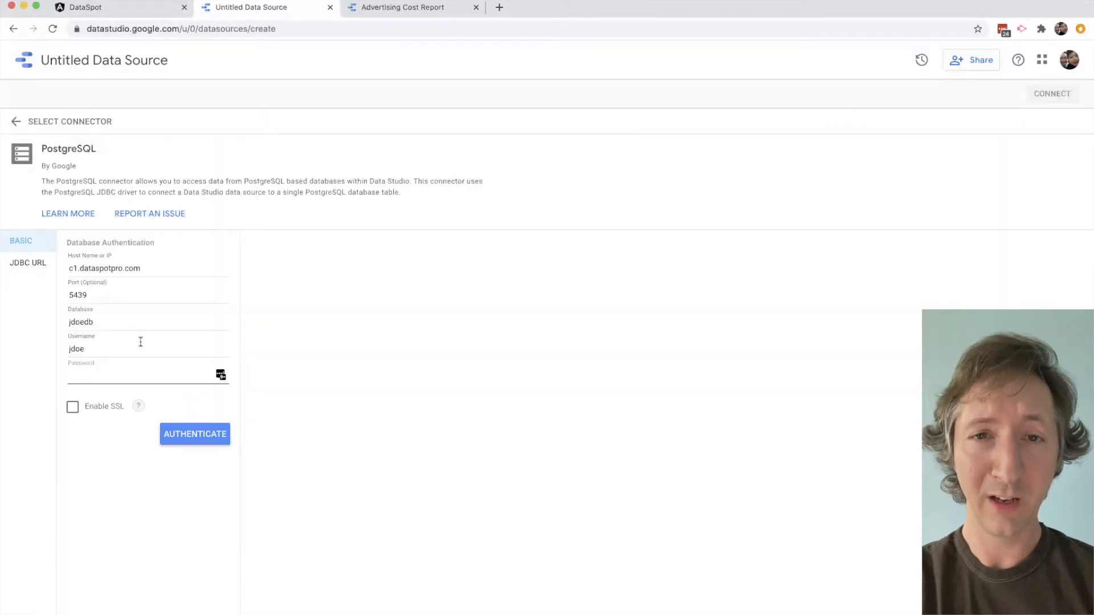
- Authenticate the database, select the google_customer_data_daily table, name the data source "DSPro - jdoedb - Google Customer Data Daily" and connect it
{"action": "left_click", "coordinate": [195, 433]}
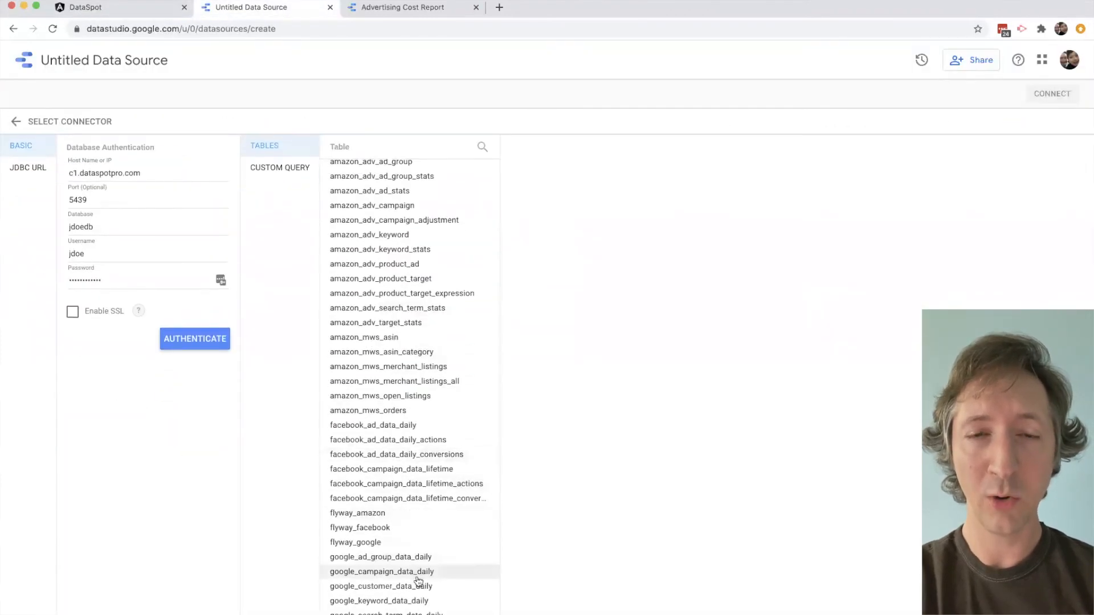
{"action": "left_click", "coordinate": [420, 588]}
{"action": "left_click", "coordinate": [104, 60]}
{"action": "type", "text": "DSPro - jdoedb - Google"}
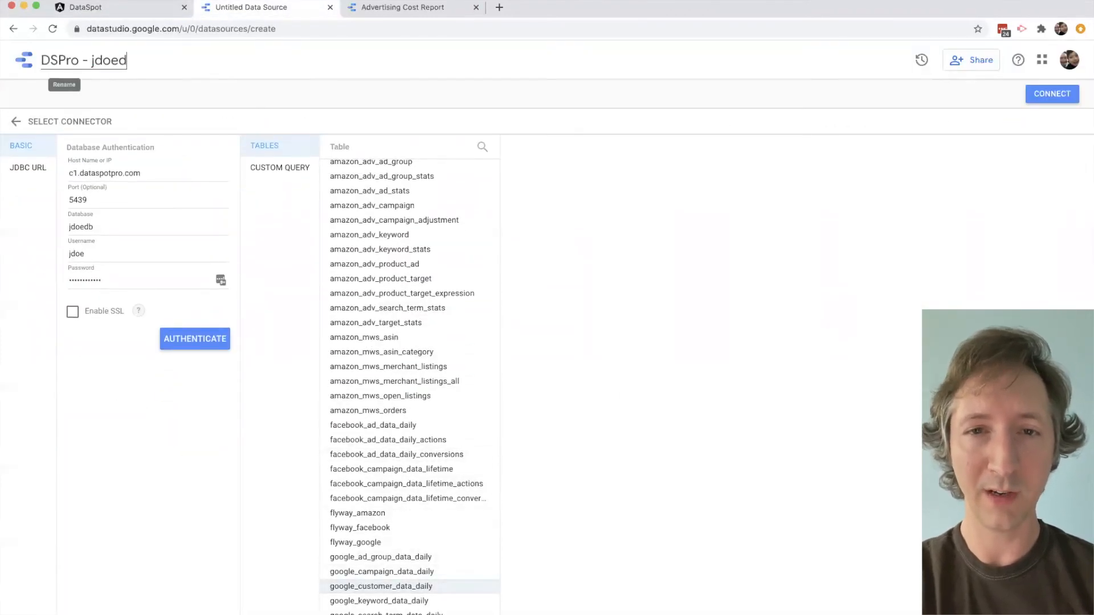
{"action": "type", "text": " Customer Data Daily"}
{"action": "key", "text": "Left"}
{"action": "key", "text": "Left"}
{"action": "key", "text": "Left"}
{"action": "key", "text": "Left"}
{"action": "key", "text": "Left"}
{"action": "key", "text": "Left"}
{"action": "key", "text": "Left"}
{"action": "key", "text": "Left"}
{"action": "key", "text": "Left"}
{"action": "key", "text": "Left"}
{"action": "key", "text": "Left"}
{"action": "key", "text": "Left"}
{"action": "key", "text": "Left"}
{"action": "key", "text": "Left"}
{"action": "key", "text": "Left"}
{"action": "key", "text": "Left"}
{"action": "key", "text": "Left"}
{"action": "key", "text": "Left"}
{"action": "key", "text": "Left"}
{"action": "key", "text": "Left"}
{"action": "key", "text": "Right"}
{"action": "key", "text": "Right"}
{"action": "key", "text": "Right"}
{"action": "key", "text": "Right"}
{"action": "key", "text": "Right"}
{"action": "key", "text": "Right"}
{"action": "key", "text": "Right"}
{"action": "key", "text": "Right"}
{"action": "key", "text": "Right"}
{"action": "key", "text": "Right"}
{"action": "key", "text": "Right"}
{"action": "key", "text": "Right"}
{"action": "key", "text": "Right"}
{"action": "key", "text": "Right"}
{"action": "key", "text": "Right"}
{"action": "key", "text": "Right"}
{"action": "type", "text": "Data"}
{"action": "left_click", "coordinate": [1038, 100]}
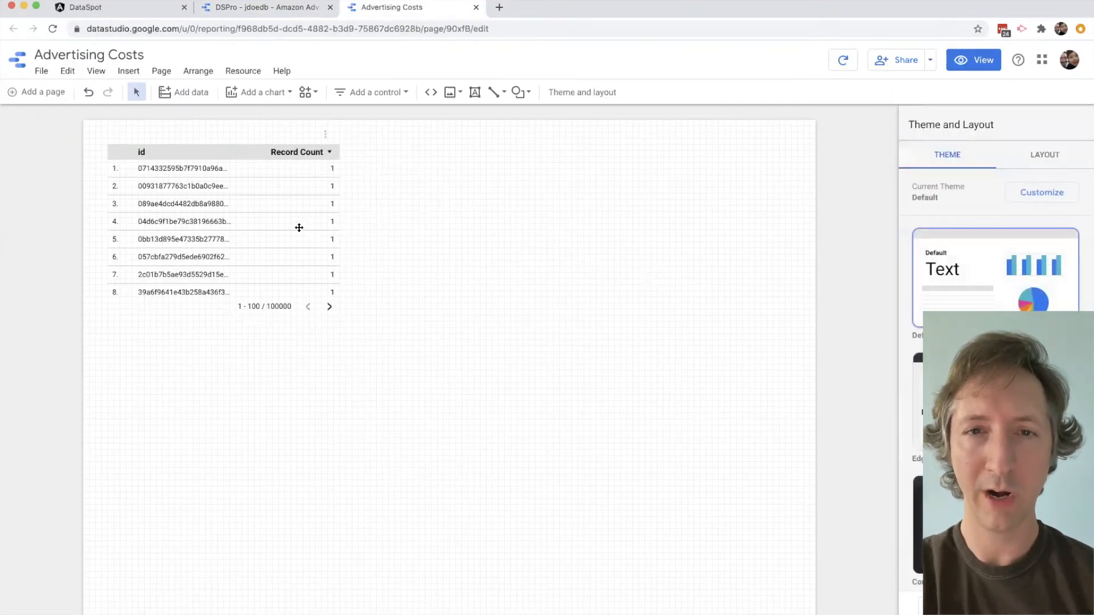
- Delete the default table from the Advertising Costs report and place a column chart at the page's upper left
{"action": "left_click", "coordinate": [299, 228]}
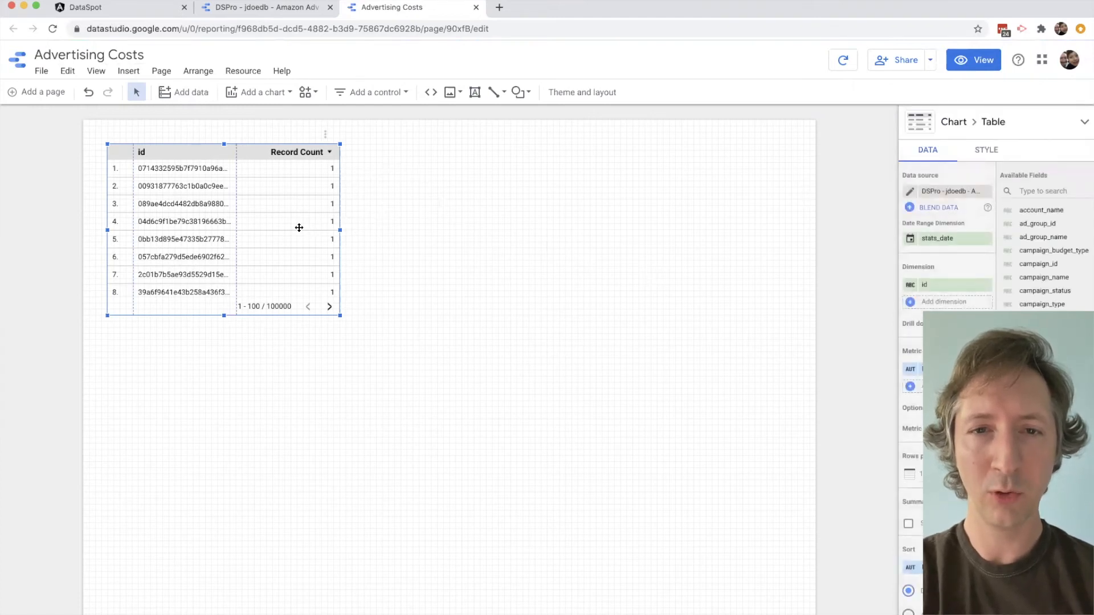
{"action": "key", "text": "Delete"}
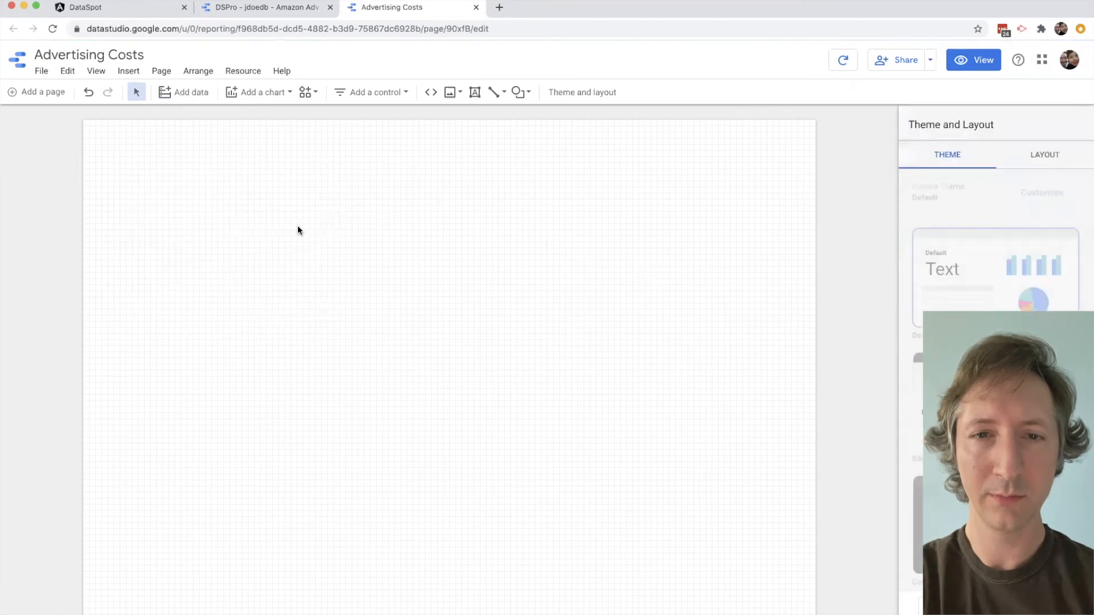
{"action": "left_click", "coordinate": [274, 90]}
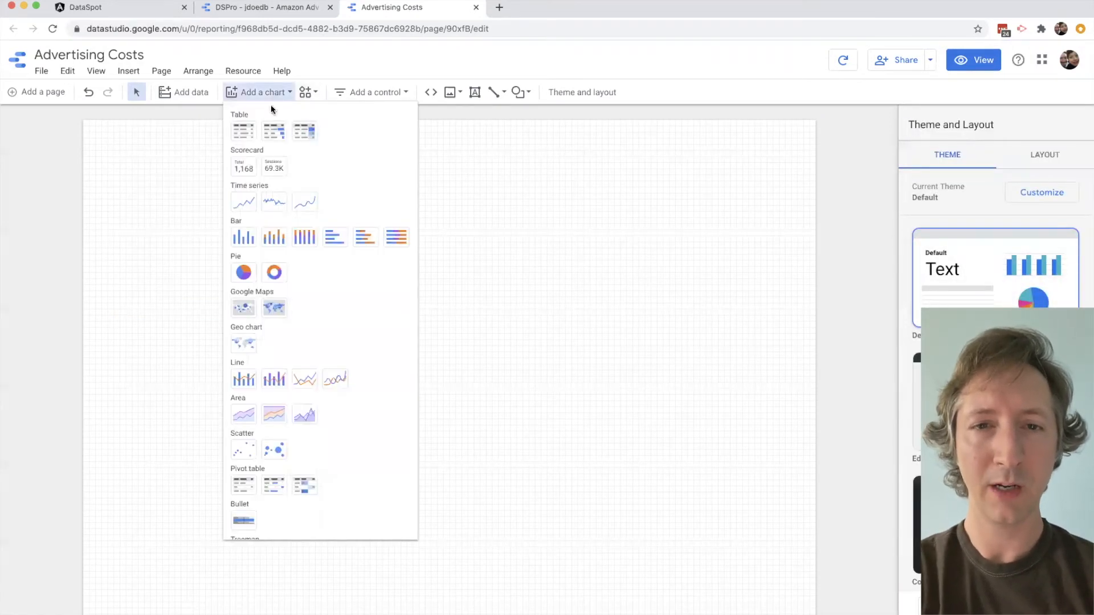
{"action": "left_click", "coordinate": [247, 240]}
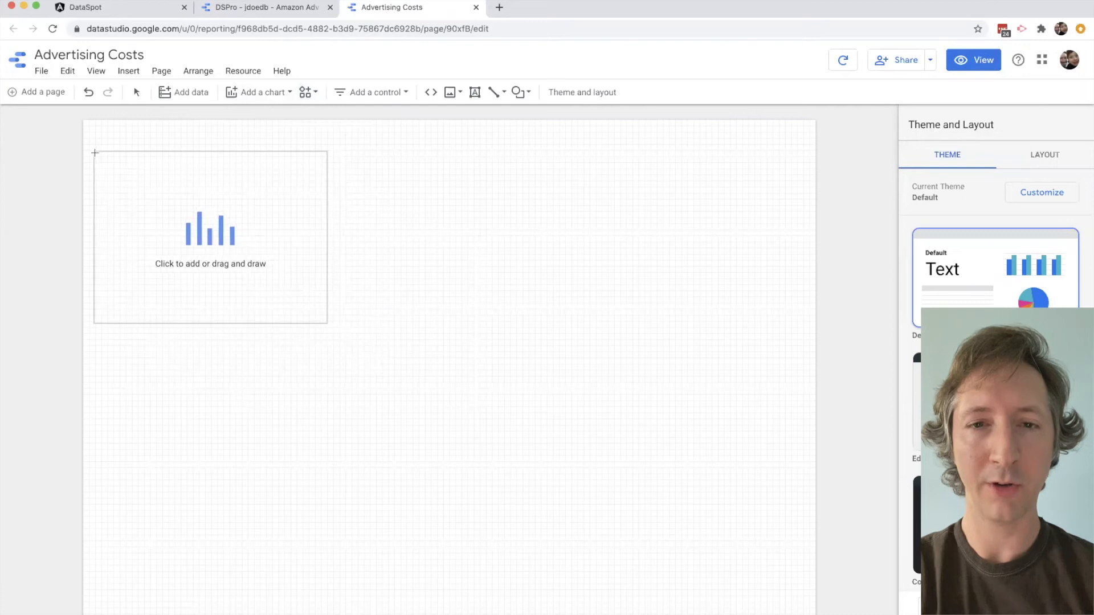
{"action": "left_click", "coordinate": [94, 157]}
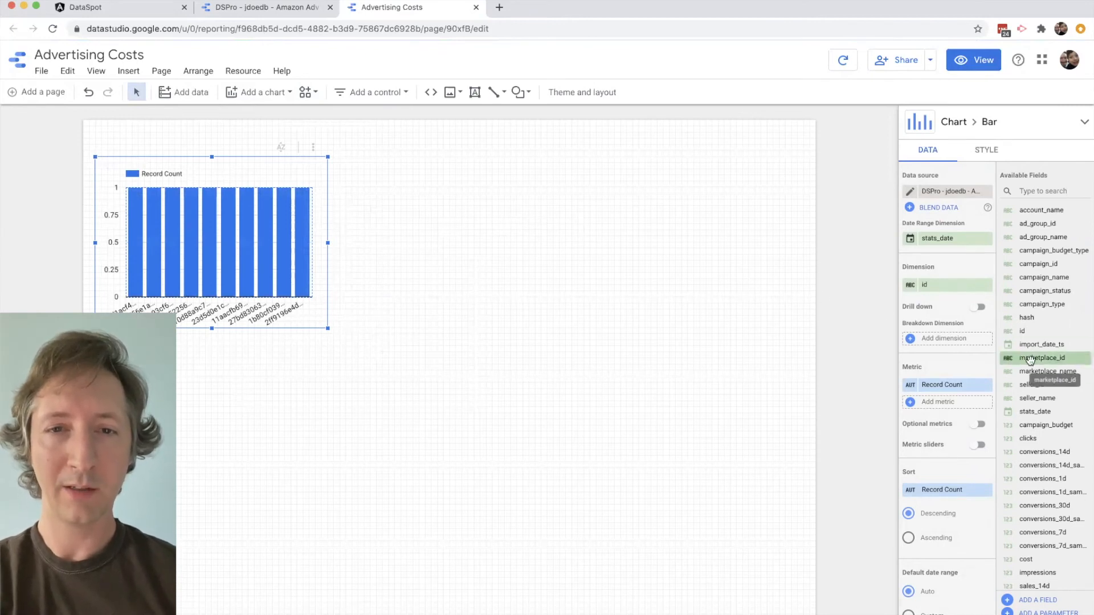
- Set the Amazon column chart's dimension to stats_date and metric to cost, sorted by stats_date in ascending order
{"action": "scroll", "coordinate": [1044, 383], "scroll_direction": "down", "scroll_amount": 3}
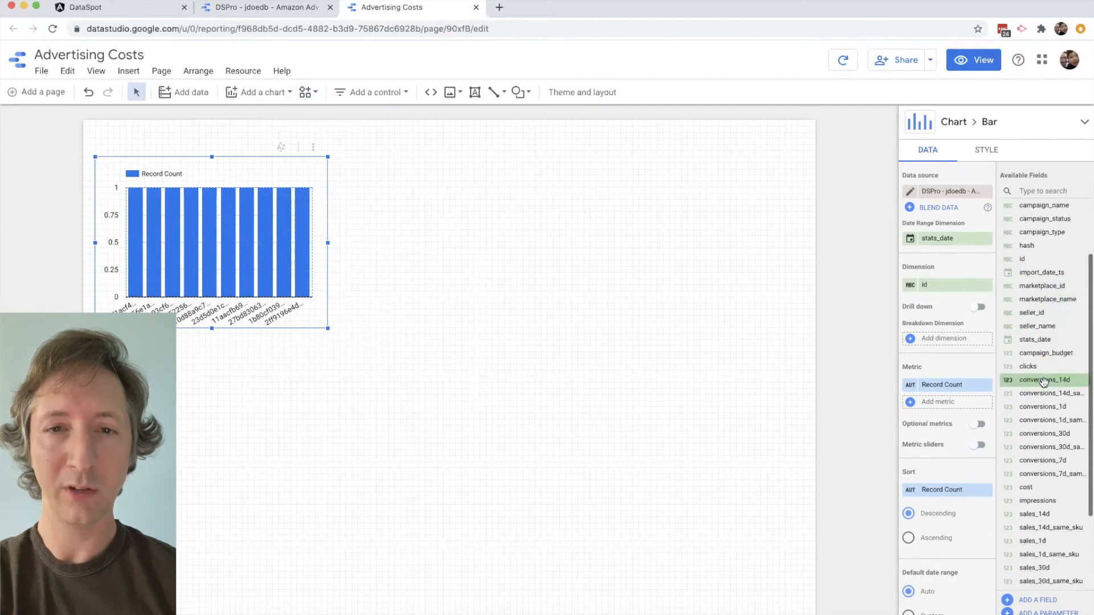
{"action": "scroll", "coordinate": [1044, 383], "scroll_direction": "down", "scroll_amount": 3}
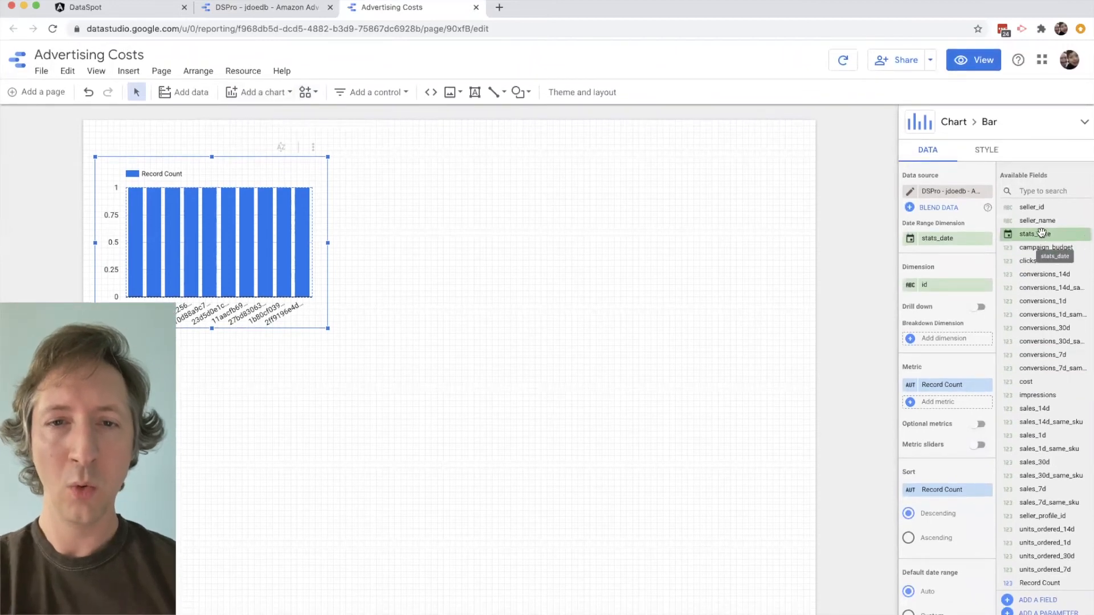
{"action": "left_click_drag", "start_coordinate": [990, 257], "coordinate": [941, 285]}
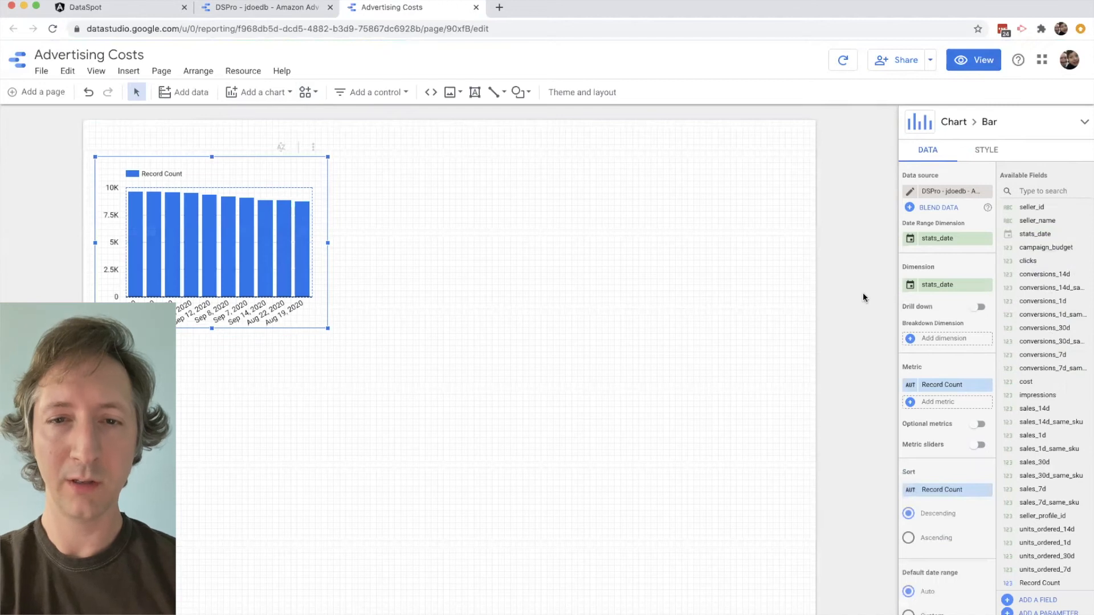
{"action": "left_click_drag", "start_coordinate": [1025, 381], "coordinate": [933, 385]}
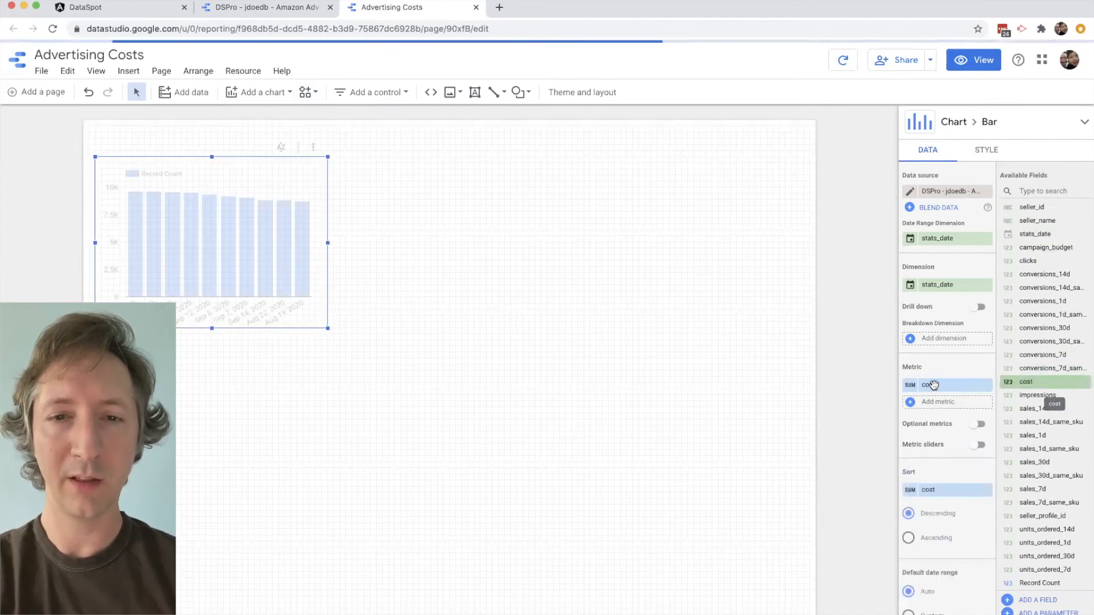
{"action": "left_click", "coordinate": [939, 493]}
{"action": "left_click", "coordinate": [910, 533]}
{"action": "left_click", "coordinate": [909, 536]}
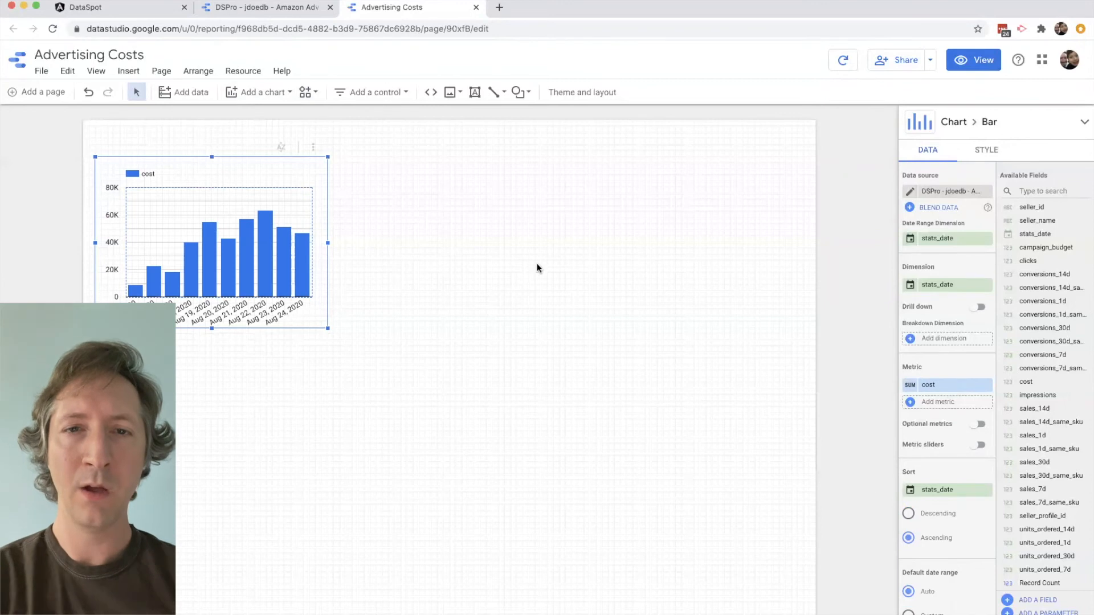
- Add a second column chart beside the Amazon chart and use the Facebook Ad Daily data source for it
{"action": "left_click", "coordinate": [259, 92]}
{"action": "left_click", "coordinate": [246, 240]}
{"action": "left_click", "coordinate": [340, 157]}
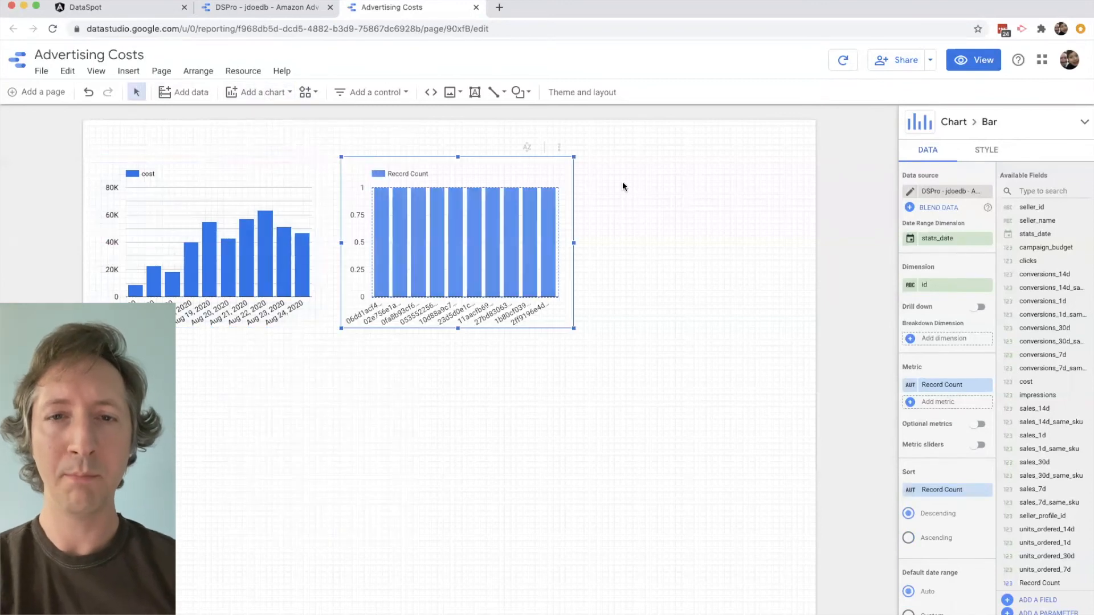
{"action": "left_click", "coordinate": [943, 192]}
{"action": "type", "text": "facebook"}
{"action": "left_click", "coordinate": [939, 234]}
- Set the Facebook chart's dimension to date_start and its metric to spend, sorted by date_start
{"action": "left_click_drag", "start_coordinate": [1041, 359], "coordinate": [943, 285]}
{"action": "left_click_drag", "start_coordinate": [1048, 492], "coordinate": [935, 385]}
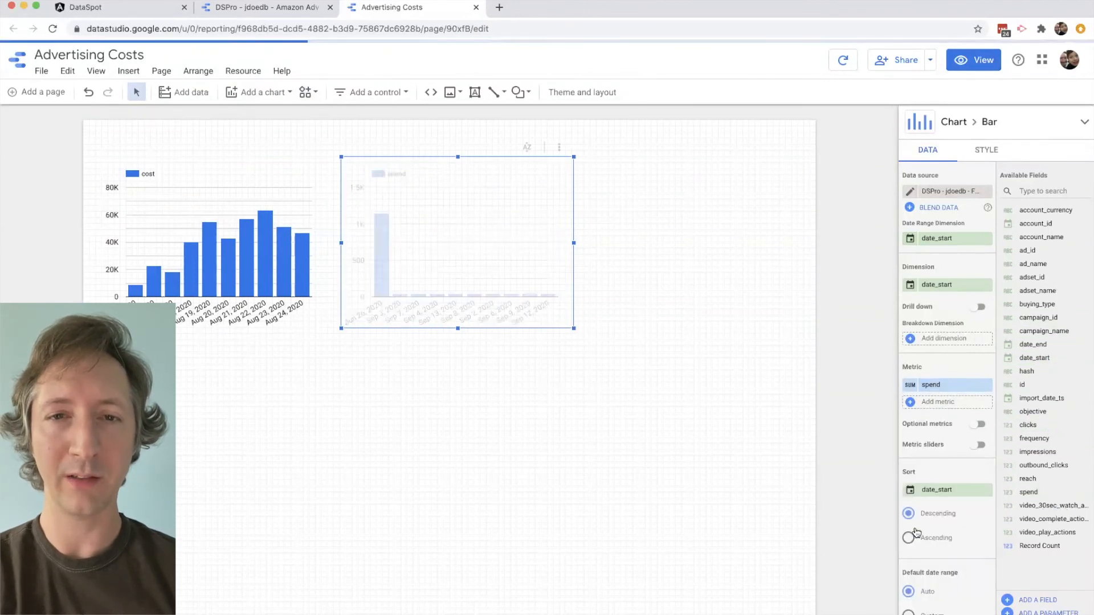
{"action": "left_click", "coordinate": [306, 267]}
{"action": "left_click", "coordinate": [459, 275]}
- Add a third column chart beside the Facebook chart and use the Google Customer Data Daily data source for it
{"action": "left_click", "coordinate": [259, 92]}
{"action": "left_click", "coordinate": [240, 234]}
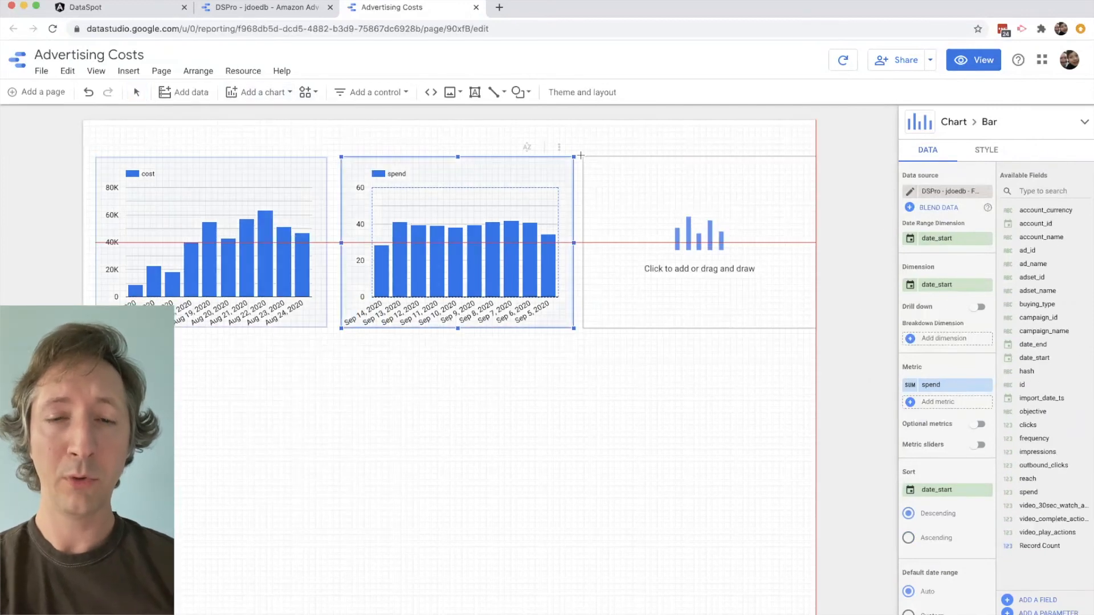
{"action": "left_click", "coordinate": [700, 238]}
{"action": "left_click", "coordinate": [945, 194]}
{"action": "type", "text": "goo"}
{"action": "left_click", "coordinate": [929, 235]}
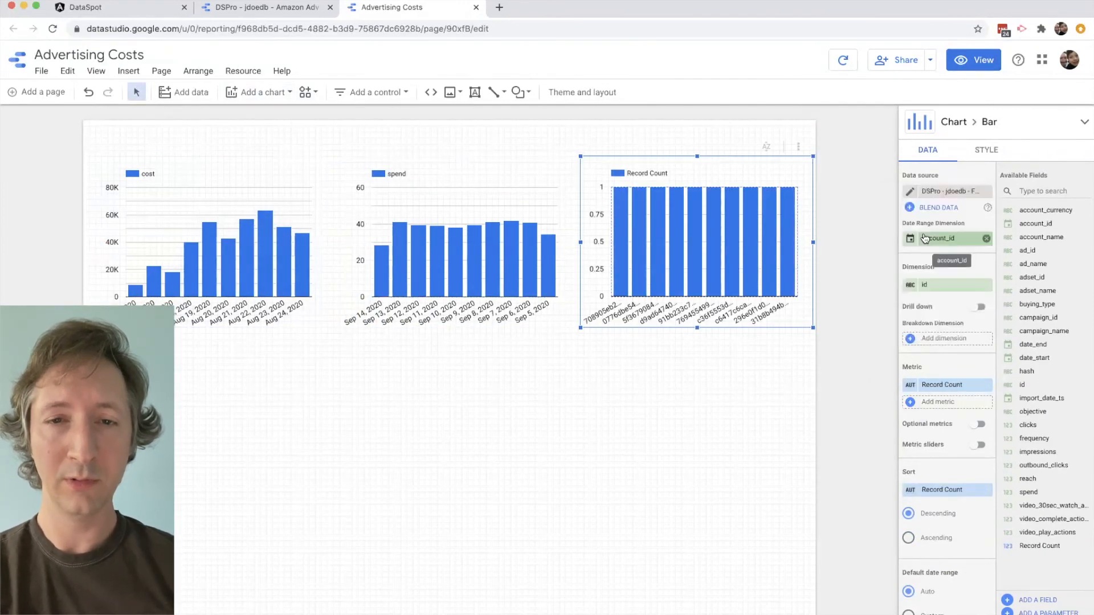
- Set the Google chart's dimension to stats_date and metric to cost, sorted by stats_date in ascending order
{"action": "left_click_drag", "start_coordinate": [1042, 278], "coordinate": [946, 286]}
{"action": "left_click_drag", "start_coordinate": [1025, 317], "coordinate": [942, 385]}
{"action": "left_click", "coordinate": [945, 490]}
{"action": "left_click", "coordinate": [937, 547]}
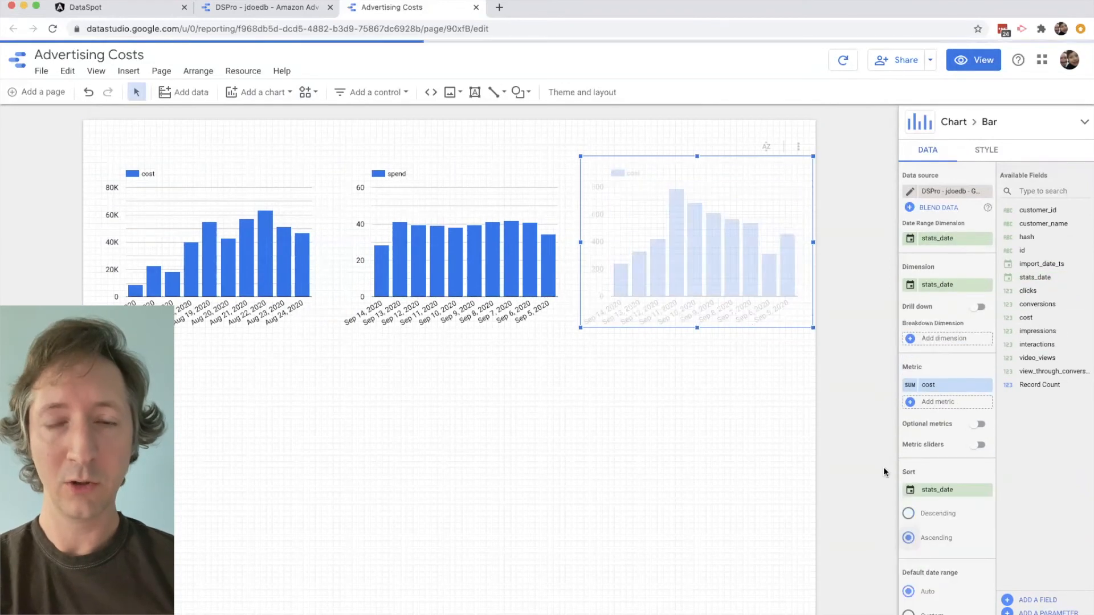
- Move the Amazon, Facebook and Google charts down the page to make room for headings above them
{"action": "left_click_drag", "start_coordinate": [237, 259], "coordinate": [232, 317]}
{"action": "left_click_drag", "start_coordinate": [415, 258], "coordinate": [410, 317]}
{"action": "left_click_drag", "start_coordinate": [662, 230], "coordinate": [659, 290]}
- Add a text box above the first chart with the heading "Amazon Advertising Cost"
{"action": "left_click", "coordinate": [474, 91]}
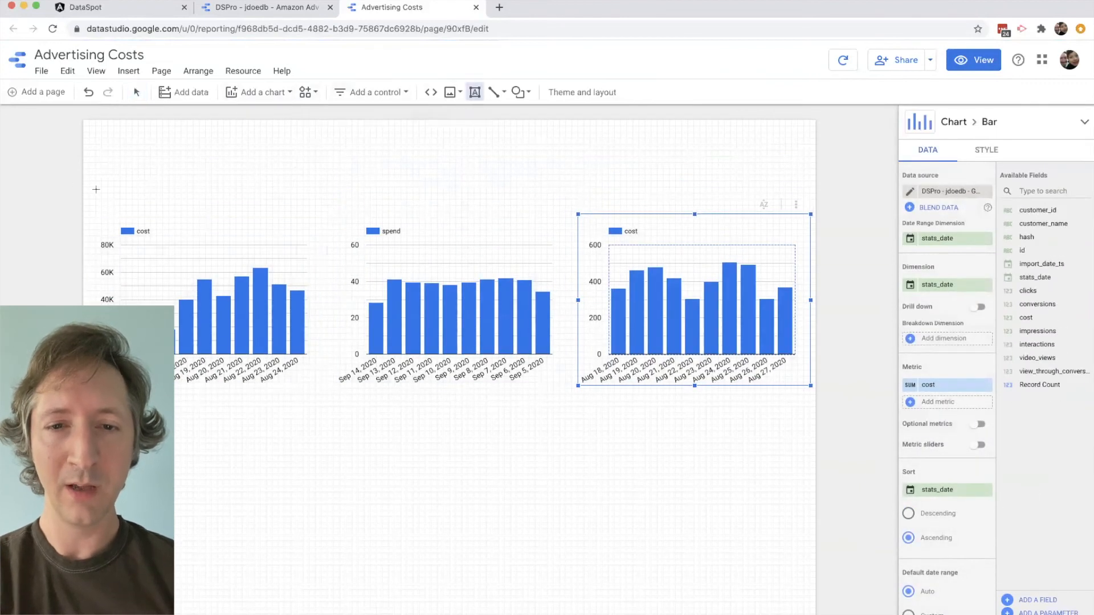
{"action": "left_click_drag", "start_coordinate": [90, 191], "coordinate": [323, 210]}
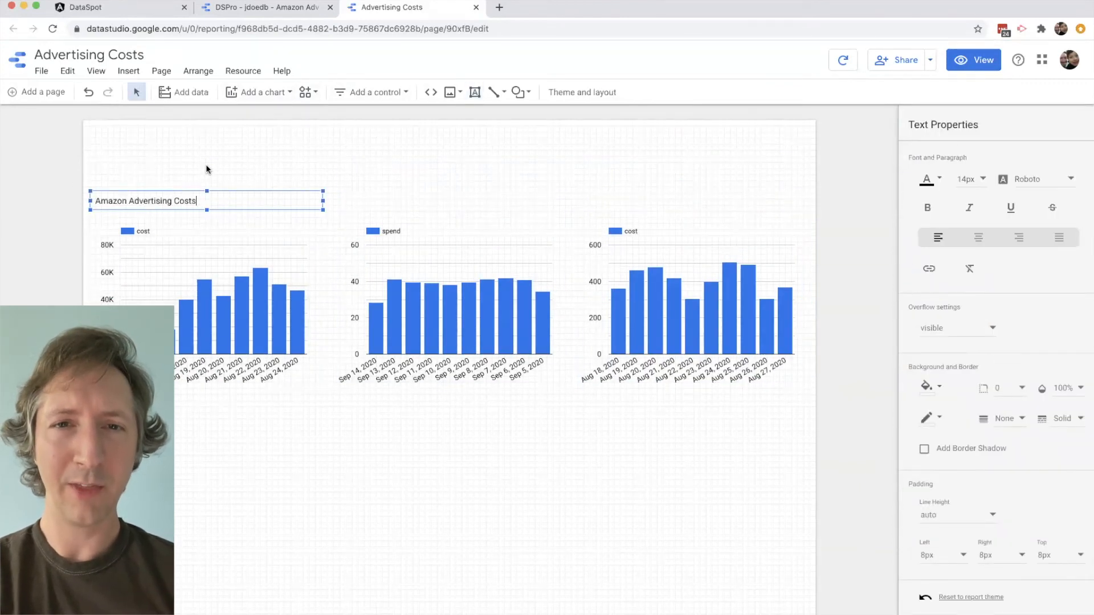
{"action": "key", "text": "Escape"}
- Copy the Amazon heading and place one copy above the Facebook chart and another above the Google chart
{"action": "key", "text": "super+c"}
{"action": "key", "text": "super+v"}
{"action": "left_click_drag", "start_coordinate": [232, 213], "coordinate": [472, 207]}
{"action": "key", "text": "super+v"}
{"action": "left_click_drag", "start_coordinate": [320, 235], "coordinate": [680, 228]}
{"action": "key", "text": "super+z"}
{"action": "left_click_drag", "start_coordinate": [329, 226], "coordinate": [796, 213]}
{"action": "left_click", "coordinate": [679, 280]}
{"action": "left_click", "coordinate": [929, 300]}
{"action": "left_click", "coordinate": [1083, 122]}
- Retitle the two copied headings as "Google Advertising Cost" and "Facebook Advertising Cost" above their matching charts
{"action": "left_click", "coordinate": [601, 200]}
{"action": "double_click", "coordinate": [600, 200]}
{"action": "type", "text": "Google"}
{"action": "double_click", "coordinate": [367, 201]}
{"action": "type", "text": "Facebook"}
{"action": "left_click", "coordinate": [336, 156]}
- Add a column chart below the three charts and widen it to span the full row
{"action": "left_click", "coordinate": [254, 92]}
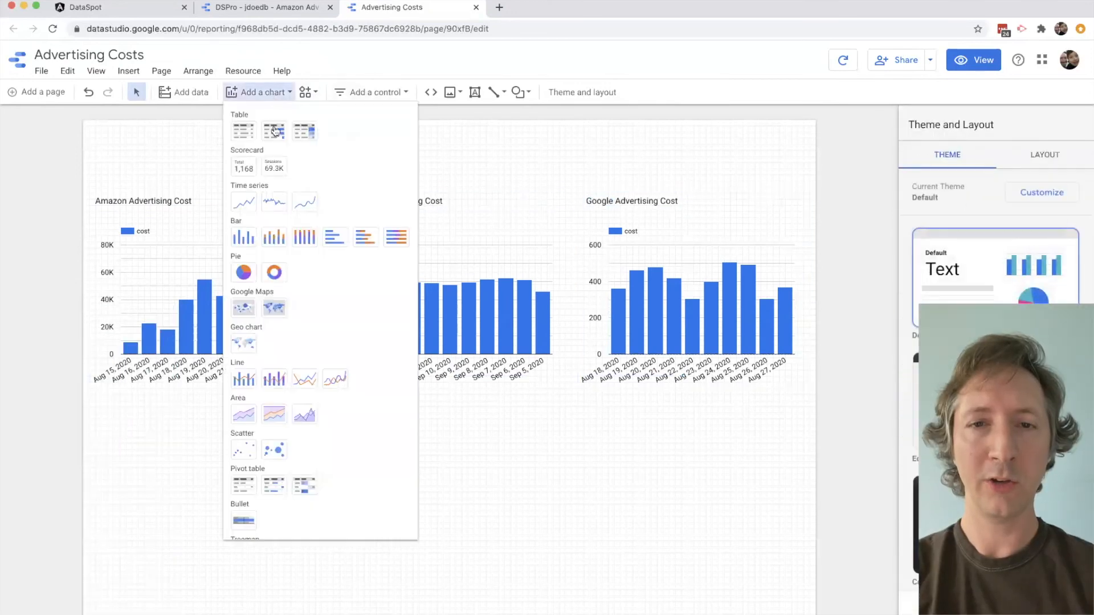
{"action": "left_click", "coordinate": [249, 234]}
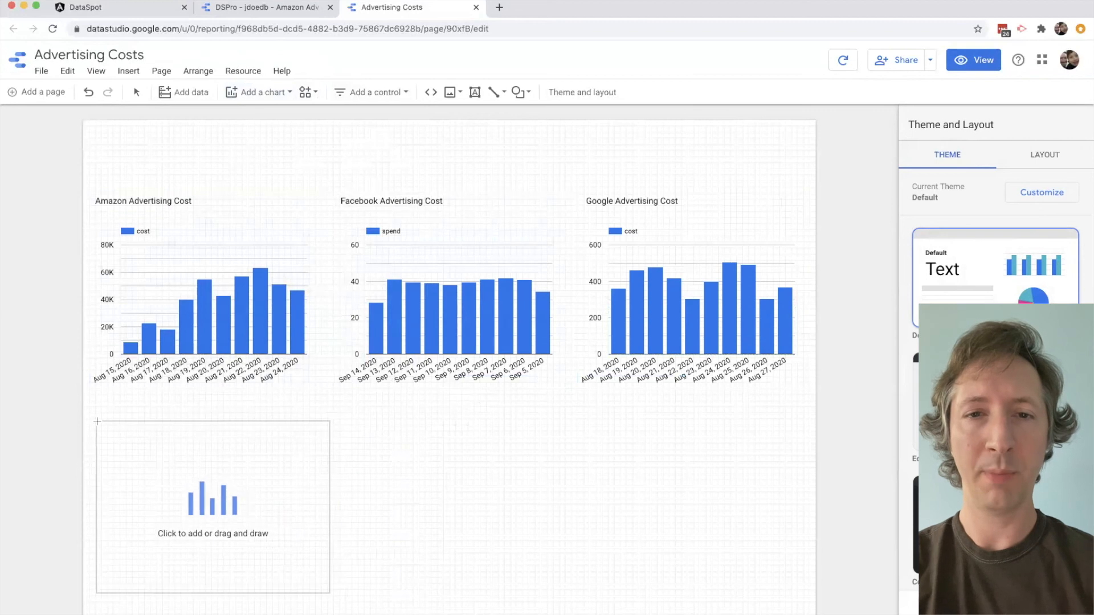
{"action": "left_click", "coordinate": [91, 422]}
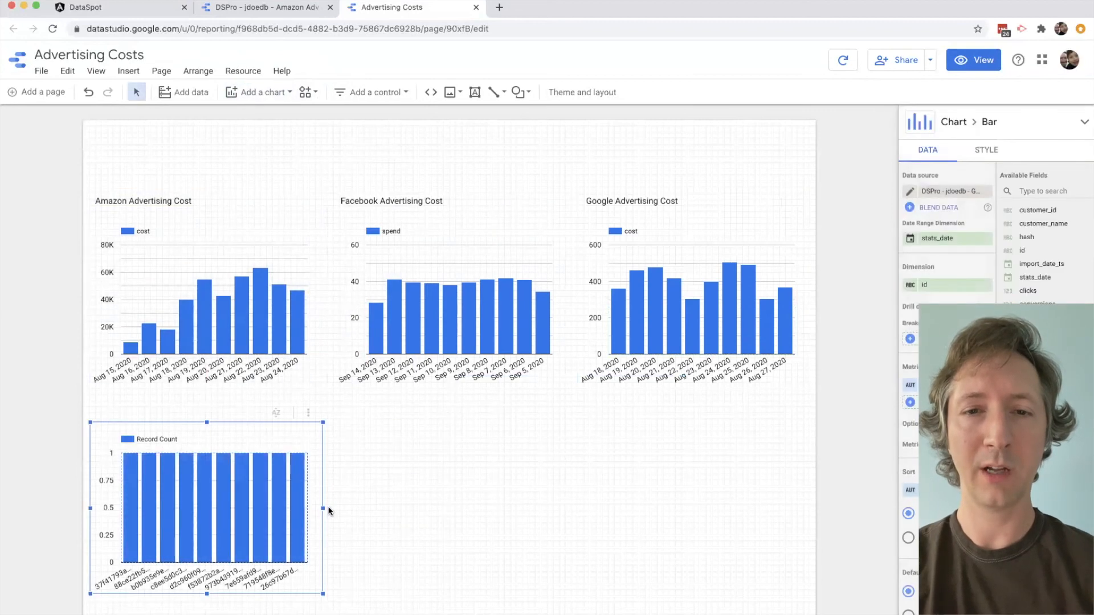
{"action": "left_click_drag", "start_coordinate": [323, 507], "coordinate": [808, 524]}
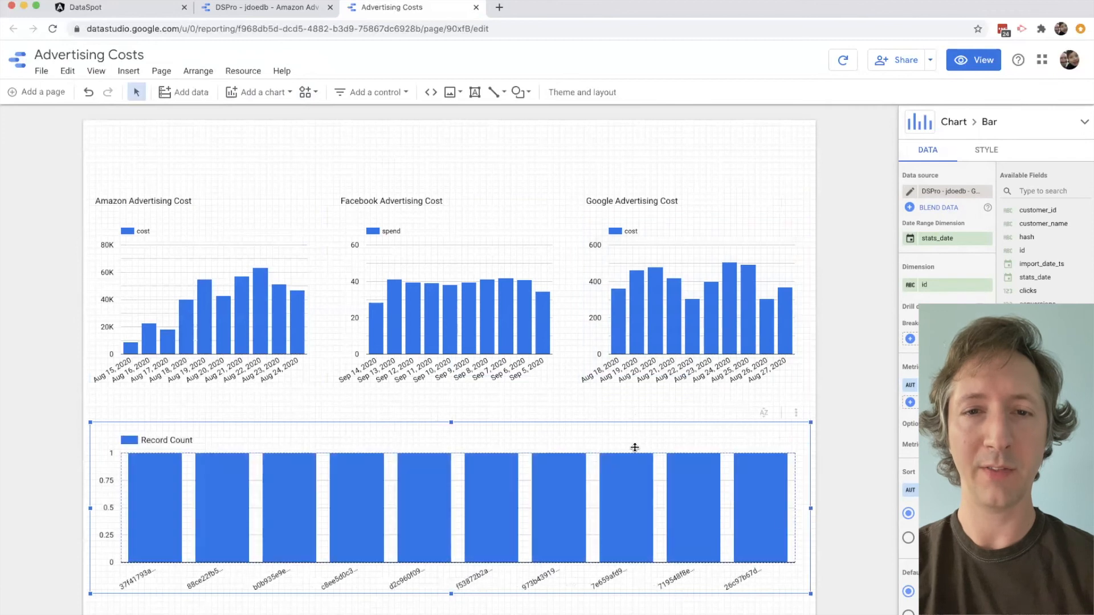
- Blend the wide chart's Google data with the Facebook Ad Daily and jdoedb Amazon Adv Ad Group Stats data sources
{"action": "left_click", "coordinate": [940, 207]}
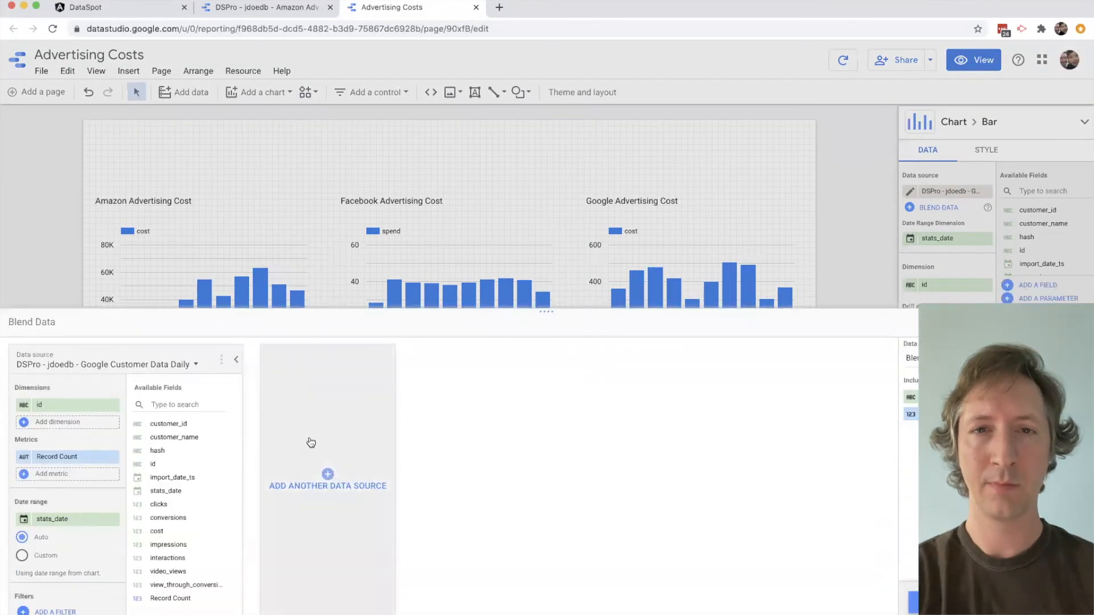
{"action": "left_click", "coordinate": [319, 473]}
{"action": "type", "text": "face"}
{"action": "left_click", "coordinate": [320, 430]}
{"action": "left_click", "coordinate": [566, 383]}
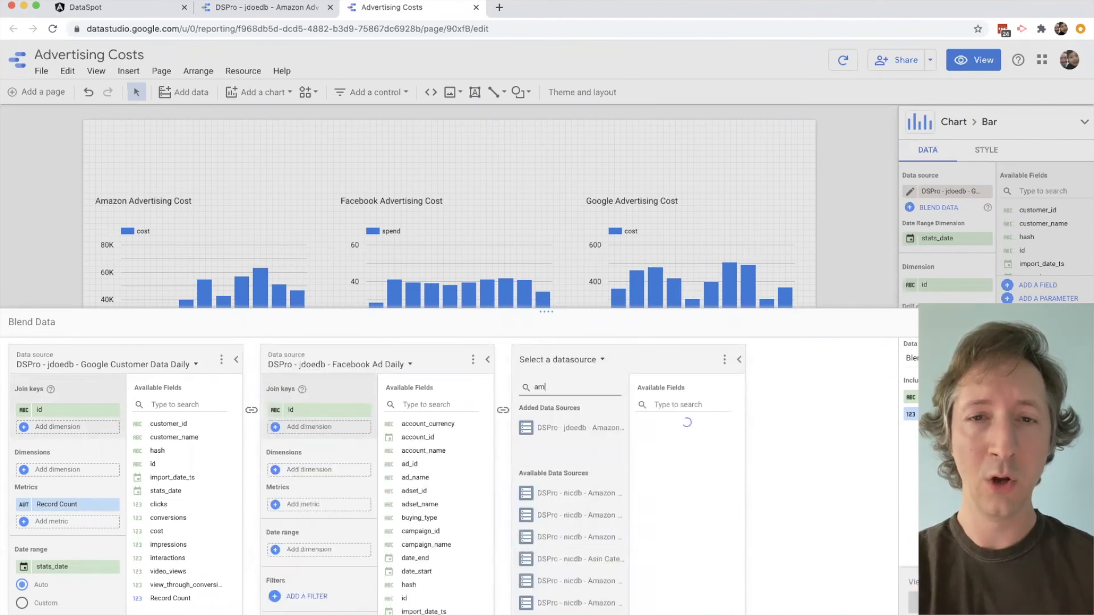
{"action": "left_click", "coordinate": [578, 429]}
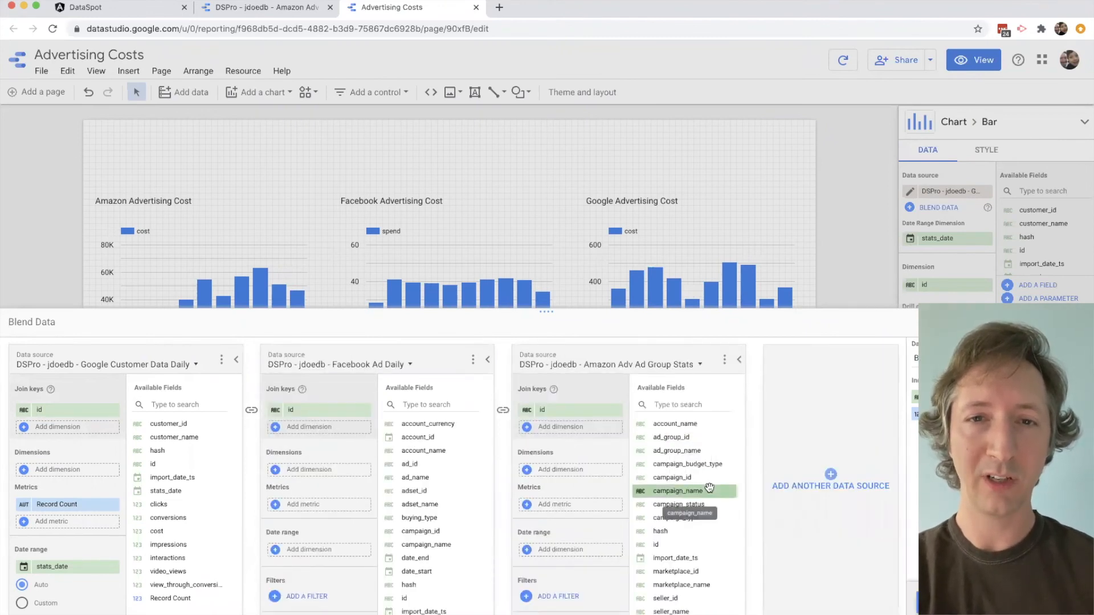
- Replace the Amazon source's join key in the blend with stats_date and name it "Date"
{"action": "scroll", "coordinate": [692, 533], "scroll_direction": "down", "scroll_amount": 3}
{"action": "left_click_drag", "start_coordinate": [668, 548], "coordinate": [525, 411]}
{"action": "left_click", "coordinate": [525, 412]}
{"action": "left_click", "coordinate": [540, 435]}
{"action": "type", "text": "Date"}
{"action": "key", "text": "Return"}
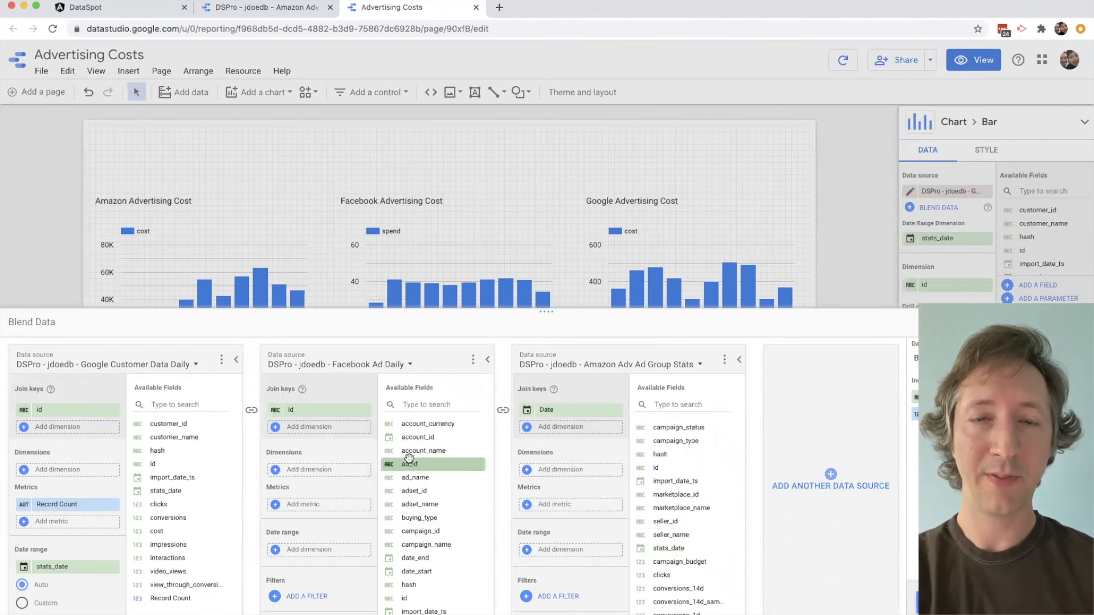
- Replace the Facebook source's join key in the blend with date_start and name it "Date"
{"action": "left_click_drag", "start_coordinate": [421, 571], "coordinate": [307, 405]}
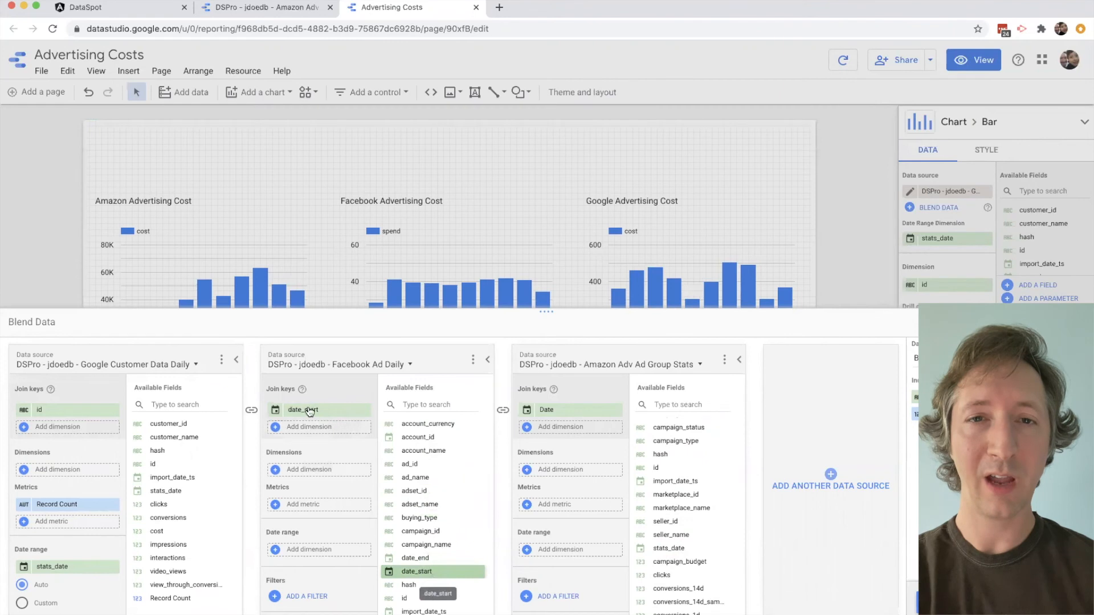
{"action": "left_click", "coordinate": [275, 409]}
{"action": "type", "text": "Date"}
{"action": "key", "text": "Return"}
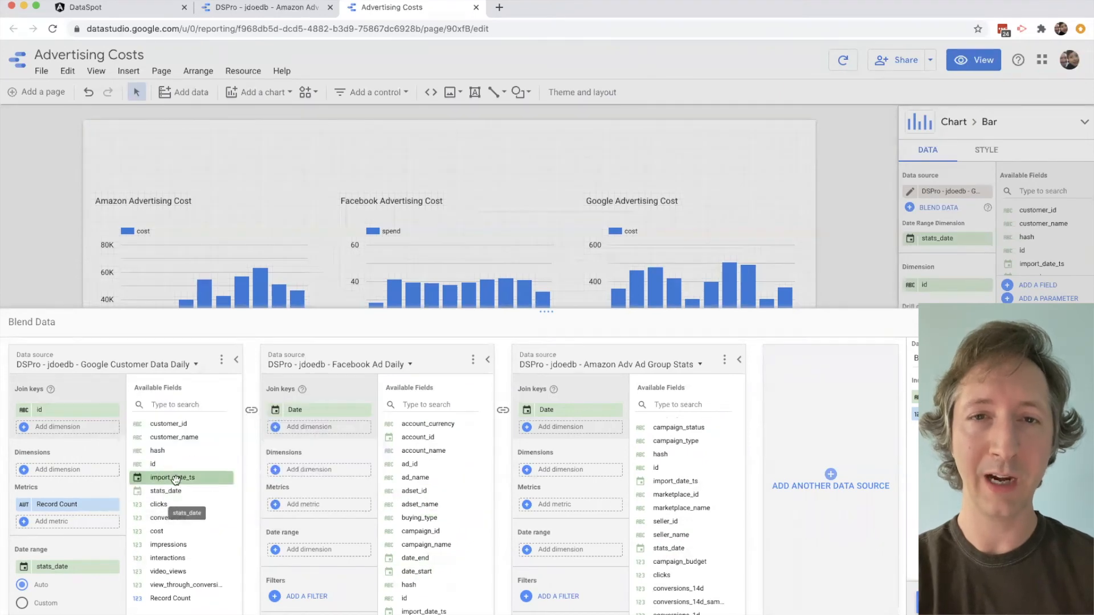
- Replace the Google source's join key in the blend with stats_date and name it "Date"
{"action": "left_click_drag", "start_coordinate": [171, 488], "coordinate": [62, 407]}
{"action": "left_click", "coordinate": [68, 409]}
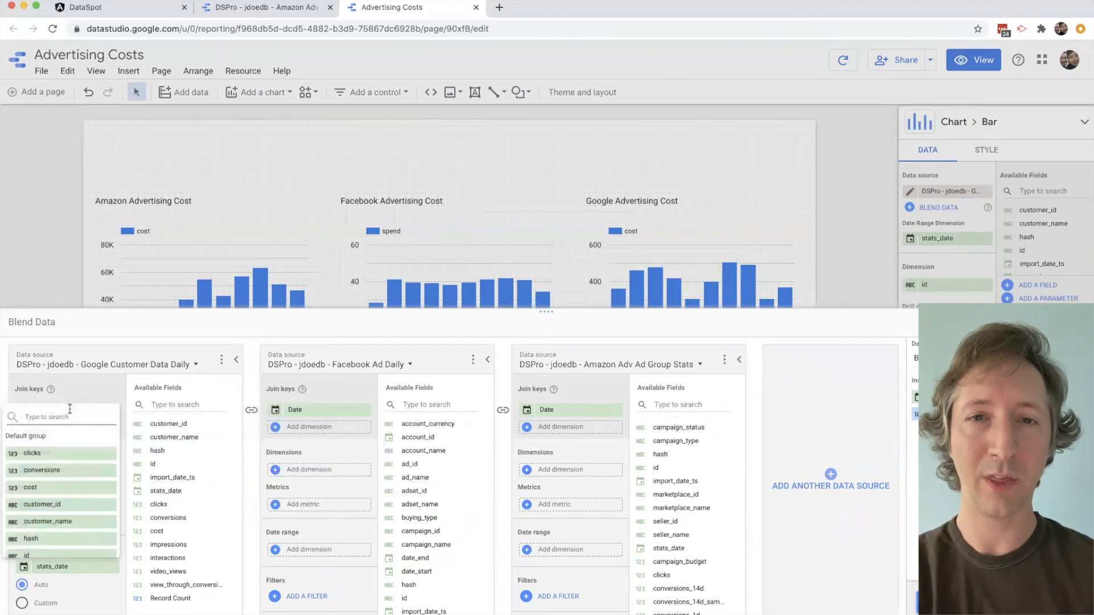
{"action": "left_click", "coordinate": [109, 387]}
{"action": "left_click", "coordinate": [25, 410]}
{"action": "type", "text": "Date"}
{"action": "key", "text": "Return"}
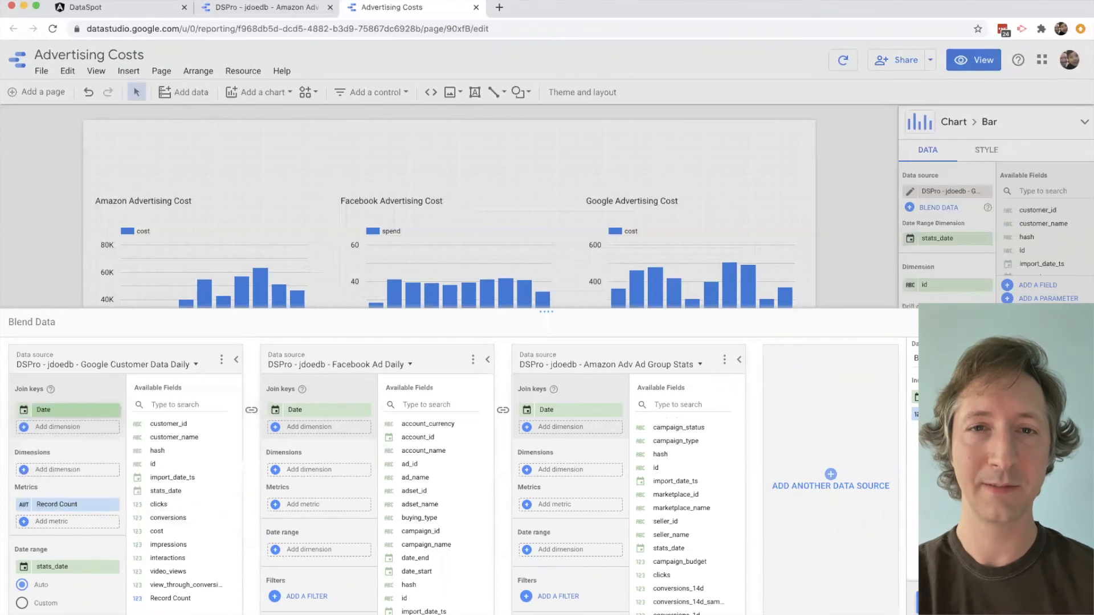
- Replace the Google source's Record Count metric with cost and name it "Google Cost"
{"action": "left_click", "coordinate": [114, 504]}
{"action": "left_click_drag", "start_coordinate": [157, 531], "coordinate": [68, 505]}
{"action": "left_click", "coordinate": [24, 505]}
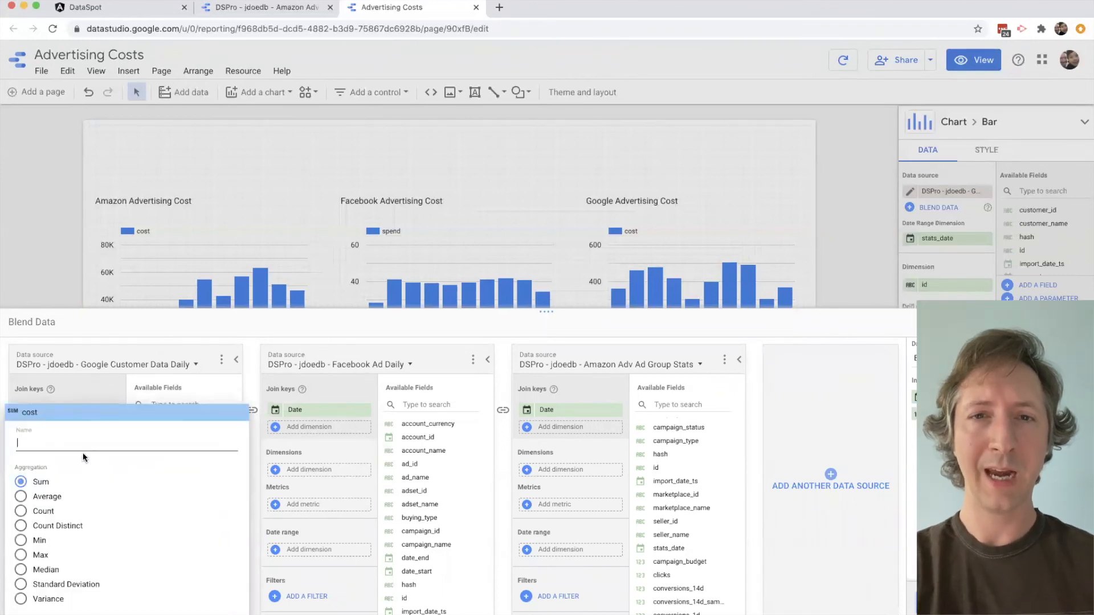
{"action": "type", "text": "Google Cost"}
{"action": "key", "text": "Return"}
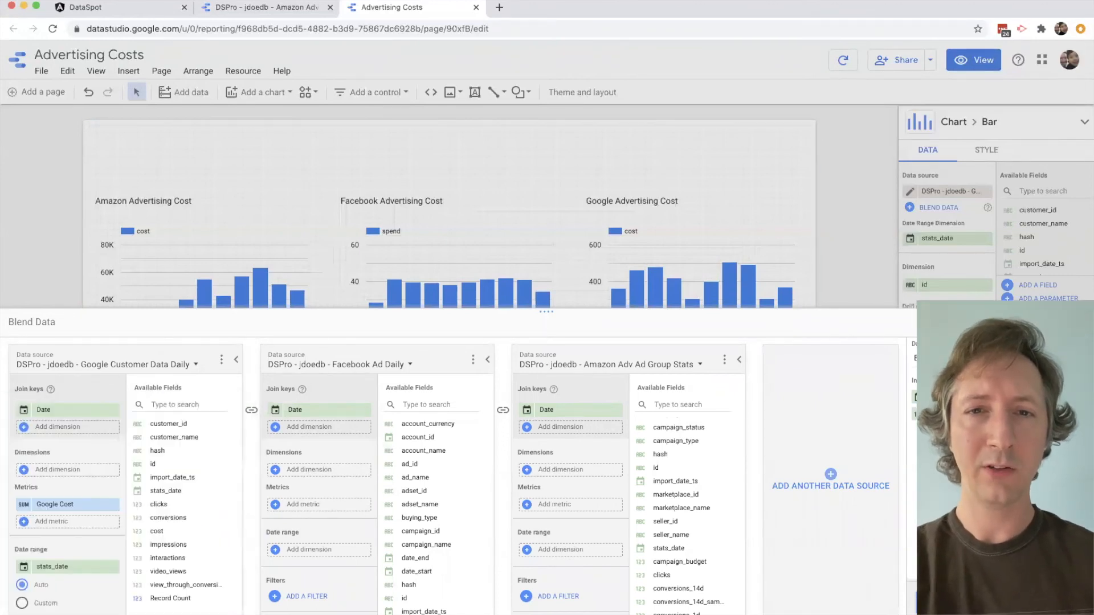
- Add spend as the Facebook source's metric in the blend and name it "Facebook Cost"
{"action": "scroll", "coordinate": [433, 512], "scroll_direction": "down", "scroll_amount": 3}
{"action": "left_click_drag", "start_coordinate": [411, 568], "coordinate": [319, 504]}
{"action": "left_click", "coordinate": [276, 505]}
{"action": "type", "text": "Facebook Cost"}
{"action": "key", "text": "Return"}
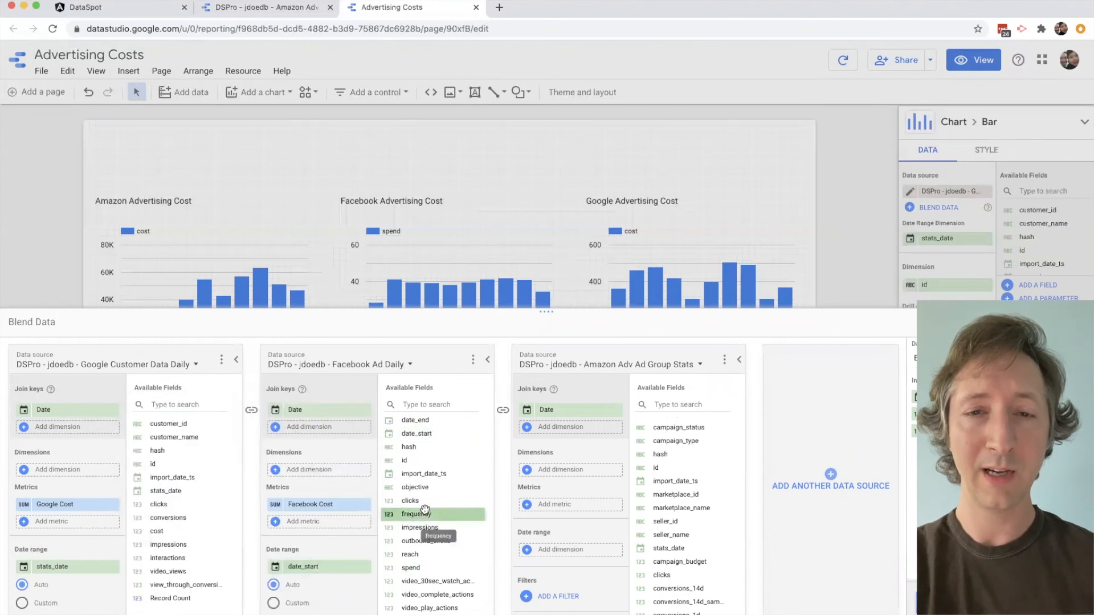
- Add cost as the Amazon source's metric in the blend and name it "Amazon Cost"
{"action": "scroll", "coordinate": [672, 548], "scroll_direction": "down", "scroll_amount": 5}
{"action": "left_click_drag", "start_coordinate": [659, 547], "coordinate": [561, 505]}
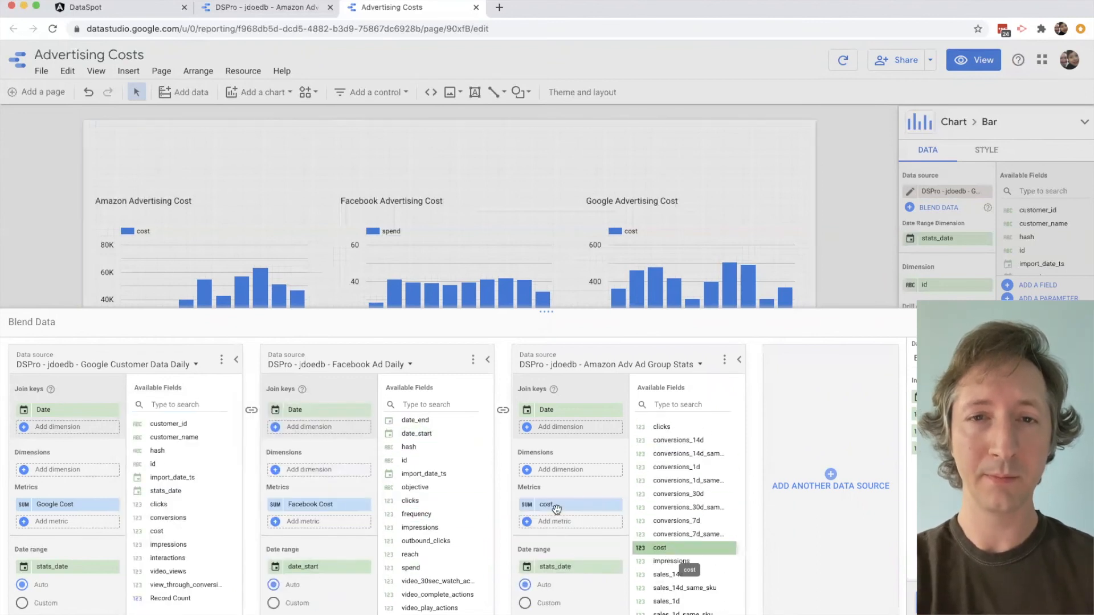
{"action": "left_click", "coordinate": [561, 504]}
{"action": "type", "text": "Amazon Cost"}
{"action": "key", "text": "Return"}
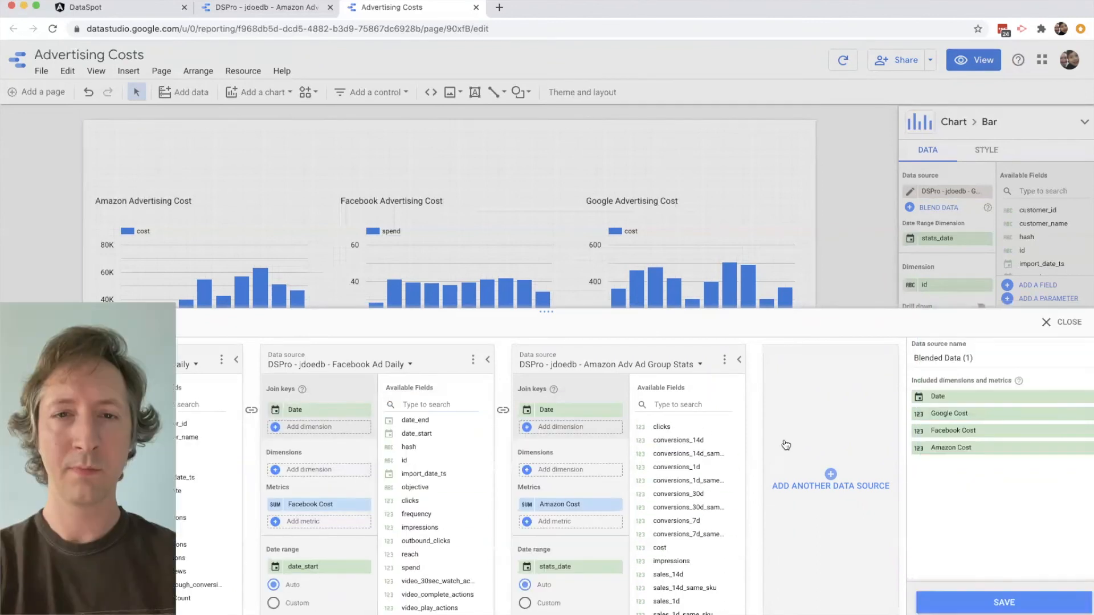
- Name the blended data source "All Data Blended" and save it
{"action": "double_click", "coordinate": [983, 360]}
{"action": "triple_click", "coordinate": [983, 360]}
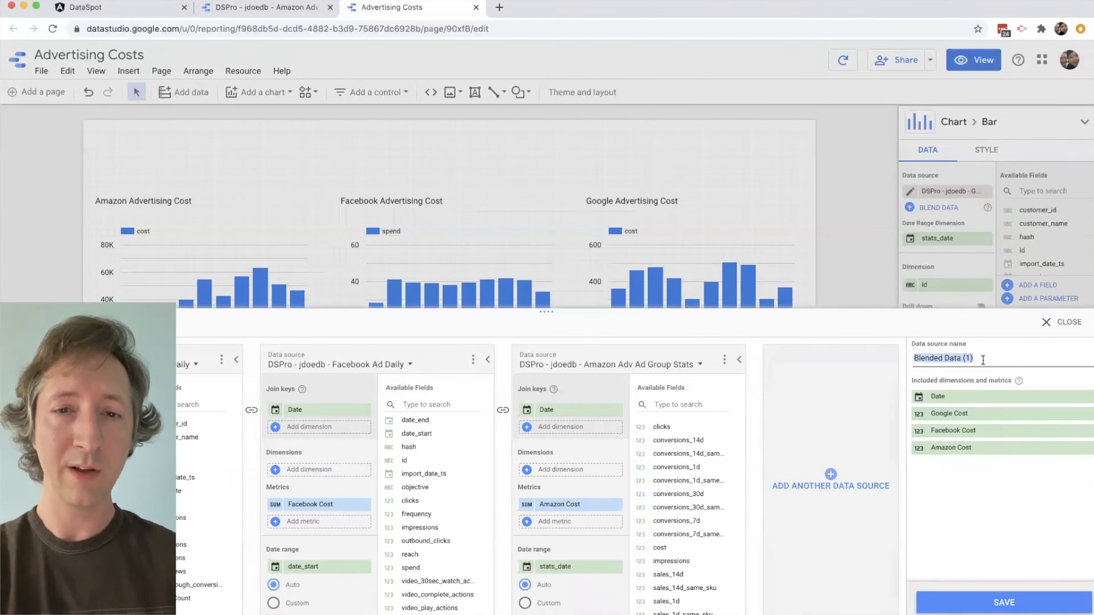
{"action": "type", "text": "All Da"}
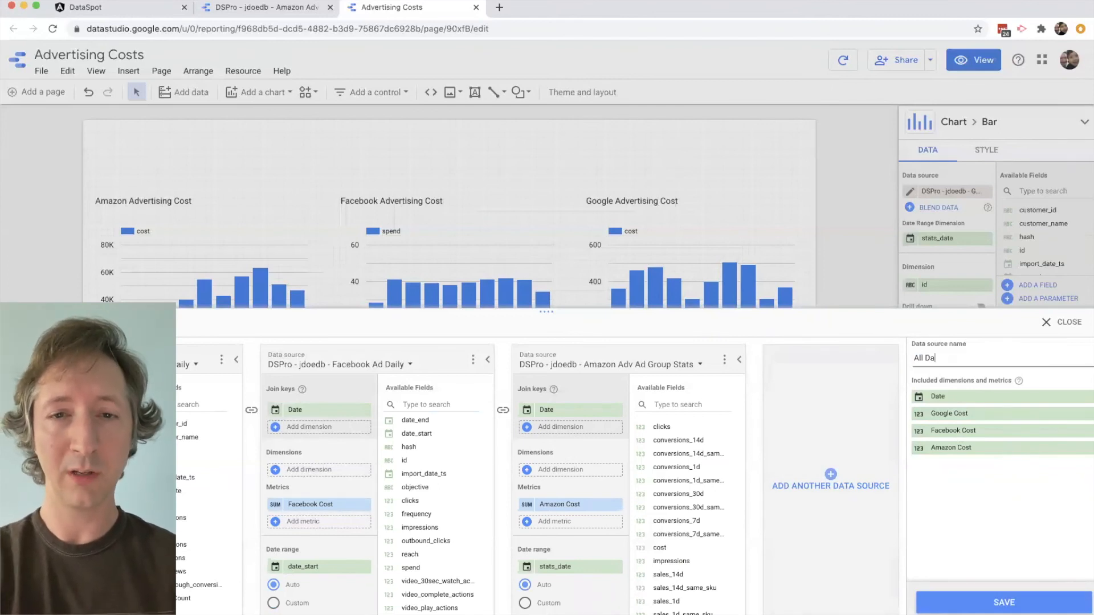
{"action": "type", "text": "ta Blended"}
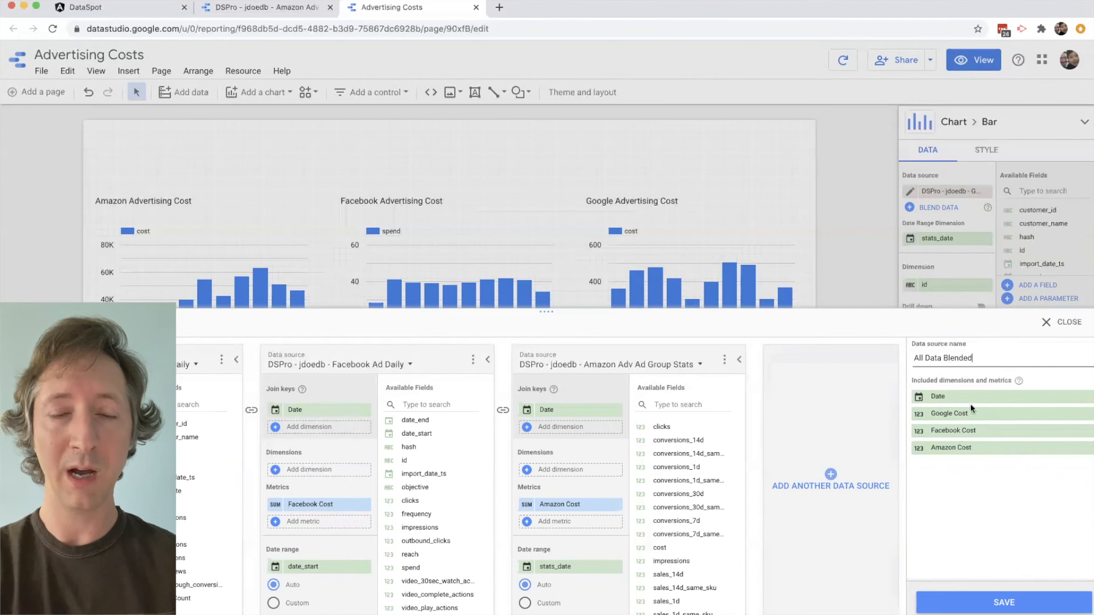
{"action": "left_click", "coordinate": [989, 602]}
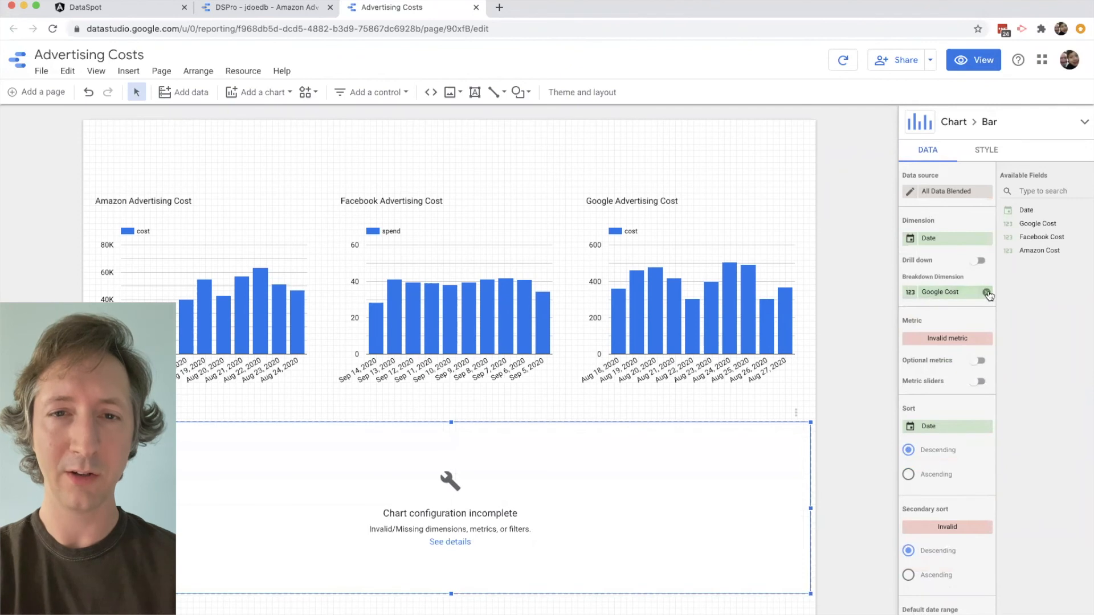
- Remove the breakdown dimension and add a calculated metric "Combined Cost" with formula NARY_MAX(Google Cost,0)+NARY_MAX(Facebook Cost,0)+NARY_MAX(Amazon Cost,0)
{"action": "left_click", "coordinate": [987, 293]}
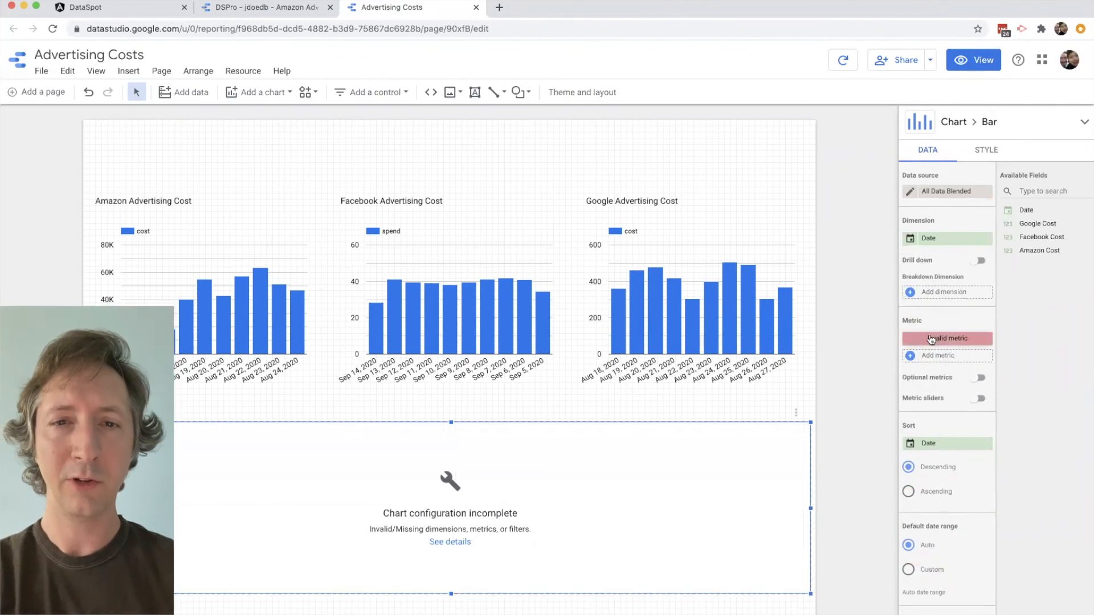
{"action": "left_click", "coordinate": [919, 354]}
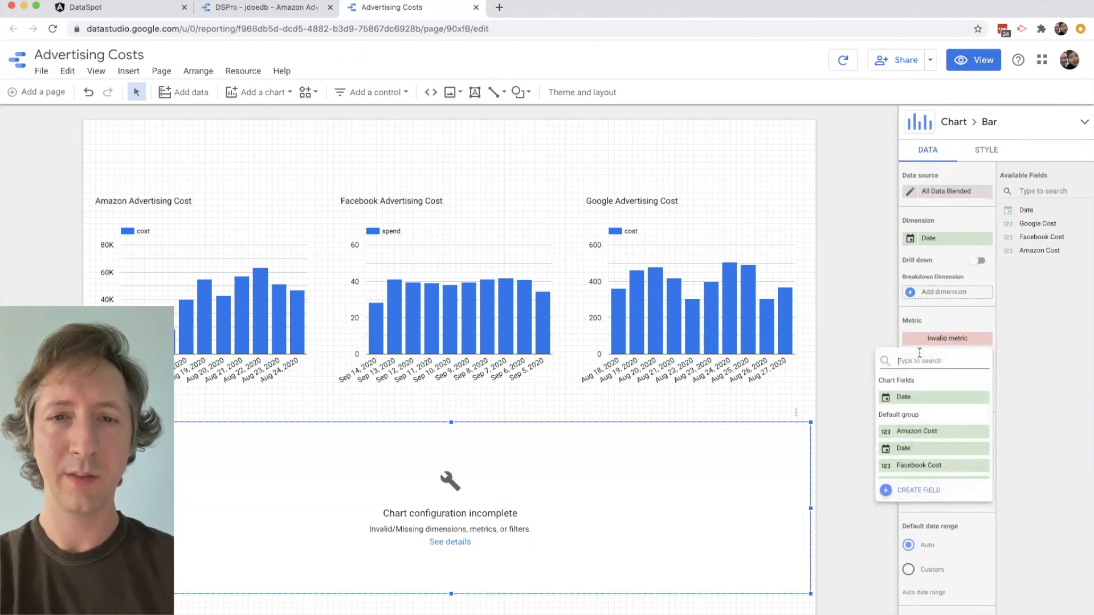
{"action": "left_click", "coordinate": [898, 496]}
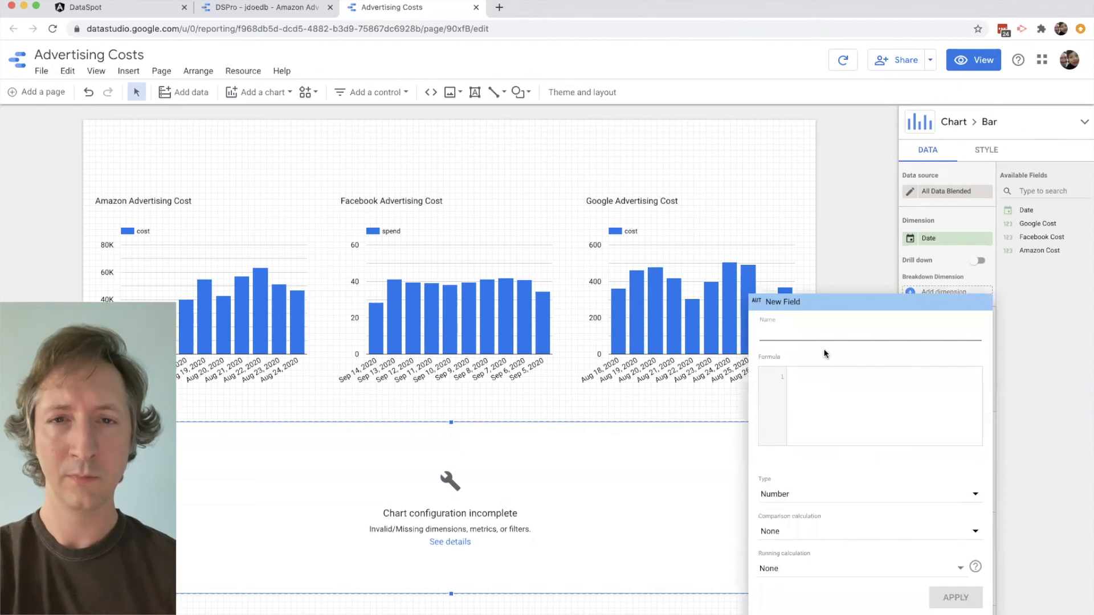
{"action": "type", "text": "Cost"}
{"action": "key", "text": "Tab"}
{"action": "type", "text": "nary_max(Google Cost"}
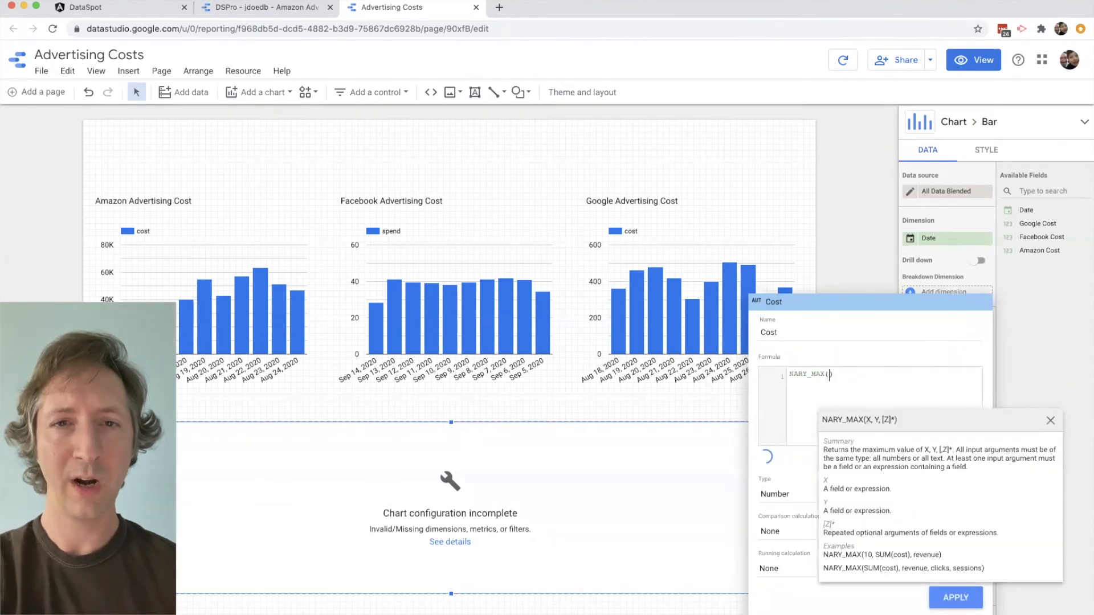
{"action": "key", "text": "Return"}
{"action": "type", "text": ",0)+nary_max(Facebook Cost"}
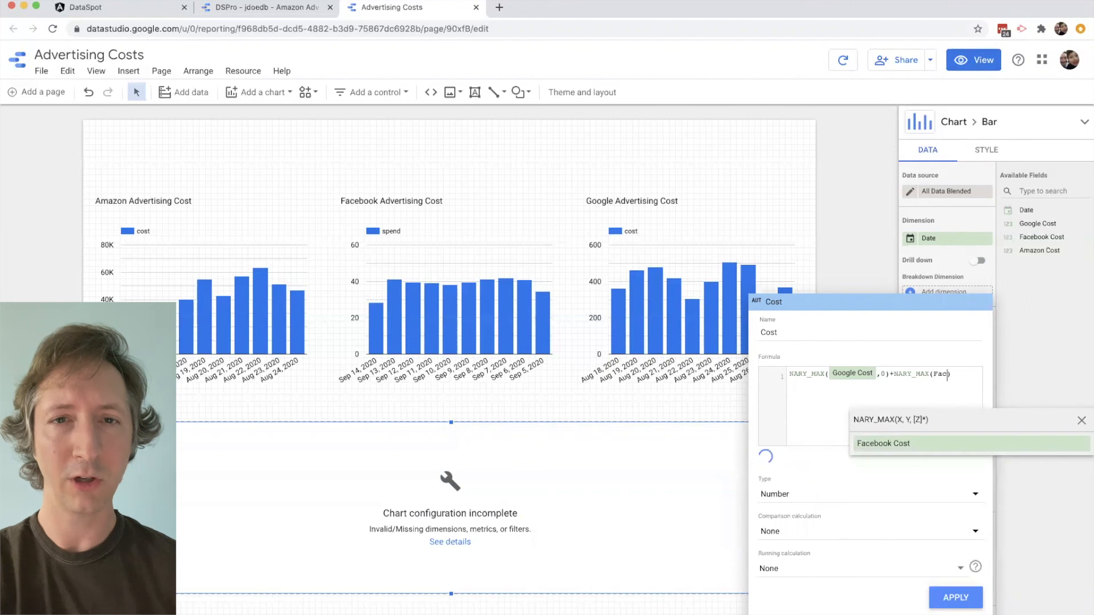
{"action": "key", "text": "Return"}
{"action": "type", "text": ",0)+nary_max(Amazon Cost"}
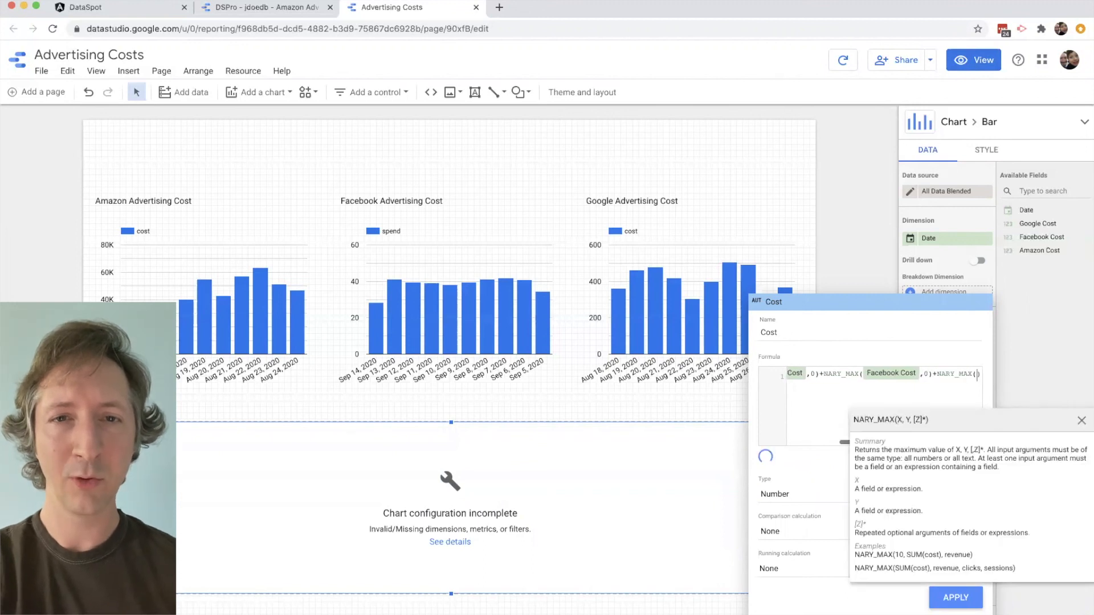
{"action": "key", "text": "Return"}
{"action": "type", "text": ",0)"}
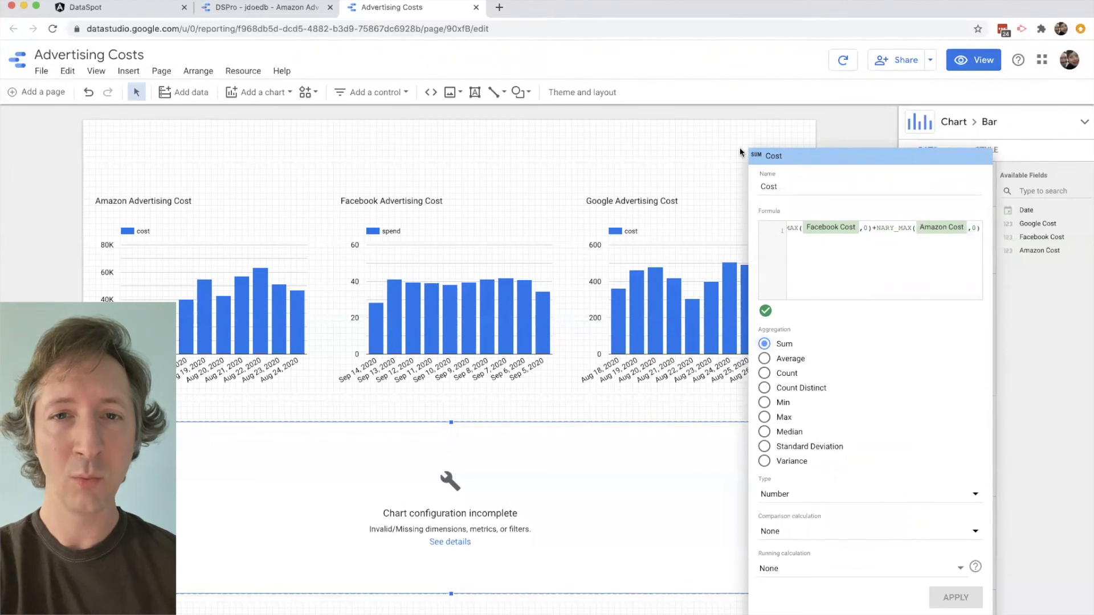
{"action": "left_click", "coordinate": [956, 597]}
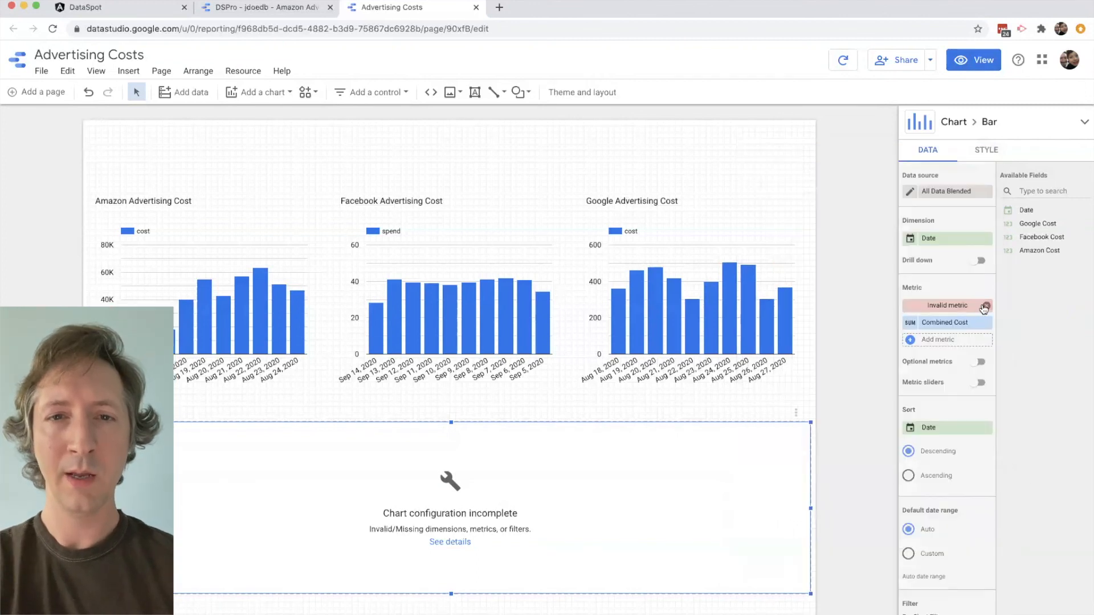
- Remove the invalid metric from the blended chart and sort it by Date in ascending order
{"action": "left_click", "coordinate": [985, 306]}
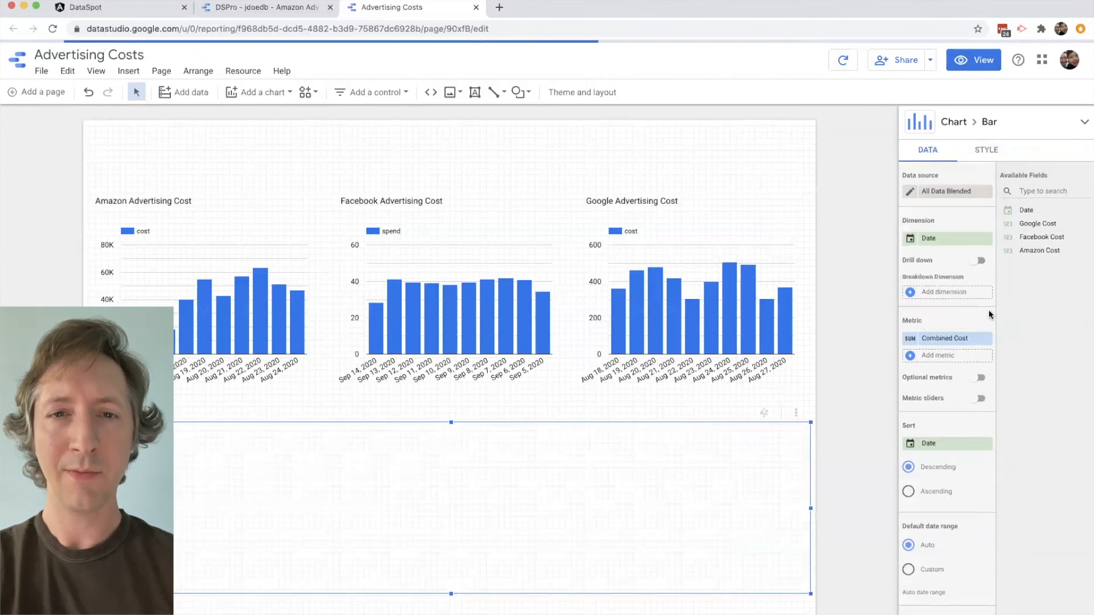
{"action": "left_click", "coordinate": [908, 491]}
{"action": "left_click", "coordinate": [279, 253]}
{"action": "left_click", "coordinate": [456, 267]}
{"action": "left_click", "coordinate": [646, 295]}
{"action": "left_click", "coordinate": [590, 463]}
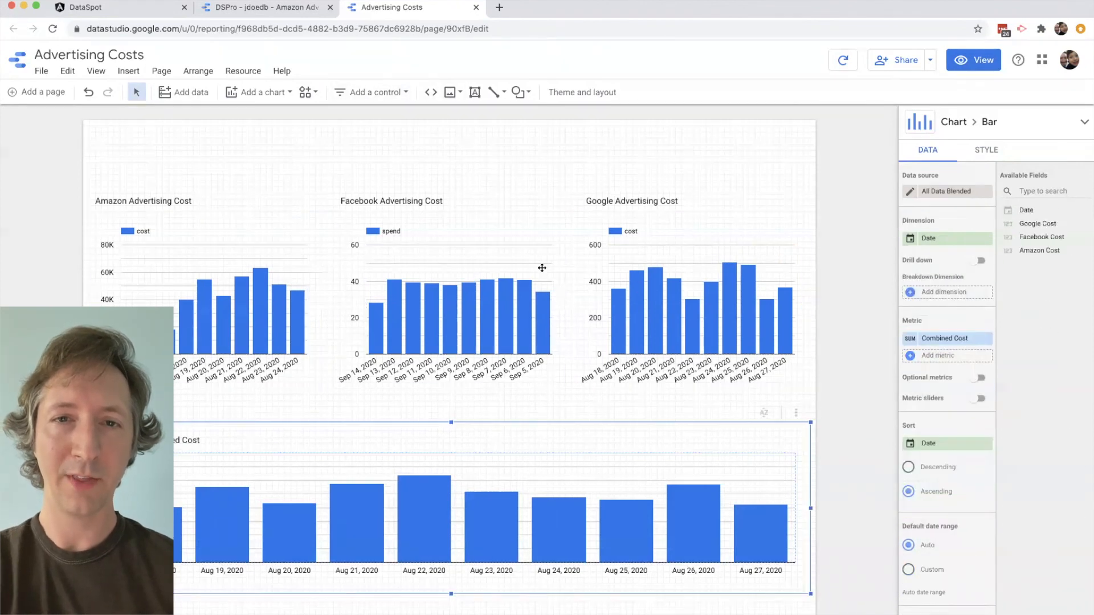
- Add a date range control to the report, above the Google Advertising Cost chart
{"action": "left_click", "coordinate": [402, 94]}
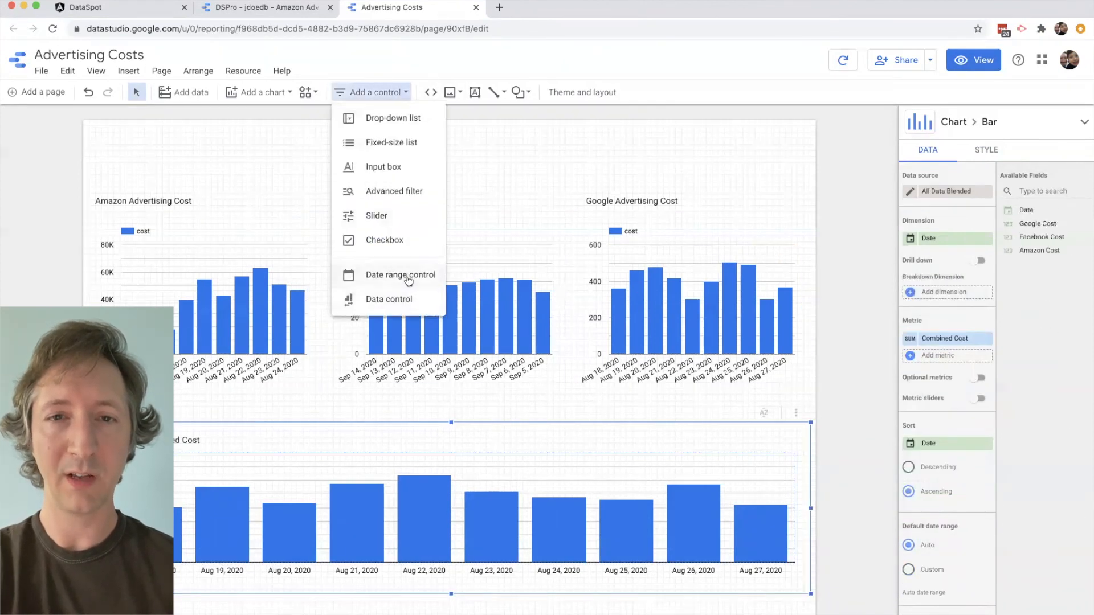
{"action": "left_click", "coordinate": [402, 276]}
{"action": "left_click", "coordinate": [621, 132]}
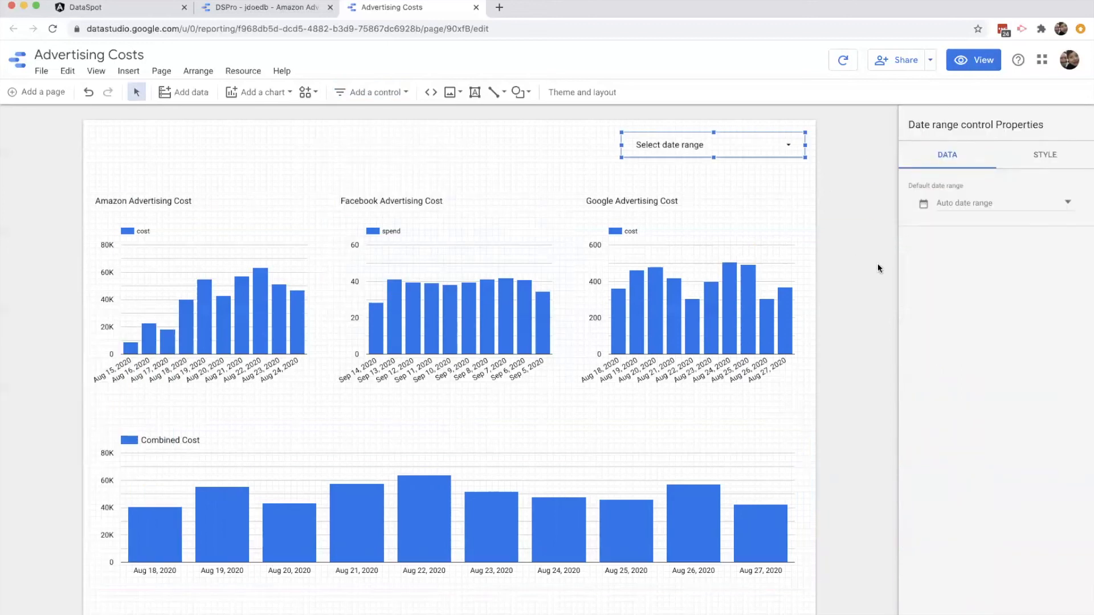
- Set the date range control's default date range to Last 30 days
{"action": "left_click", "coordinate": [979, 205]}
{"action": "left_click", "coordinate": [1009, 211]}
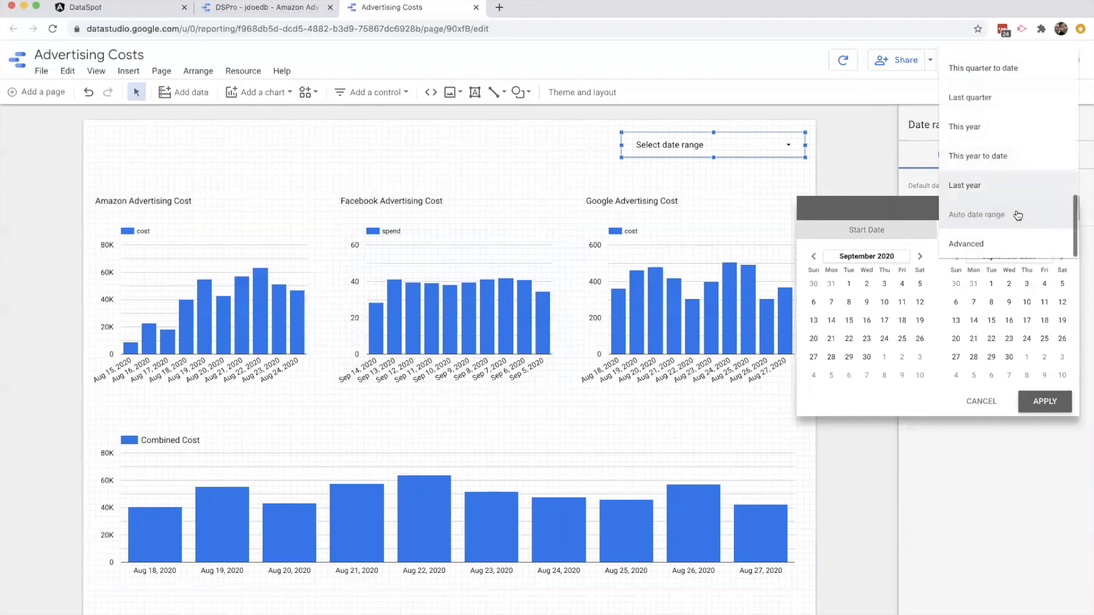
{"action": "scroll", "coordinate": [1004, 124], "scroll_direction": "up", "scroll_amount": 6}
{"action": "scroll", "coordinate": [996, 128], "scroll_direction": "up", "scroll_amount": 2}
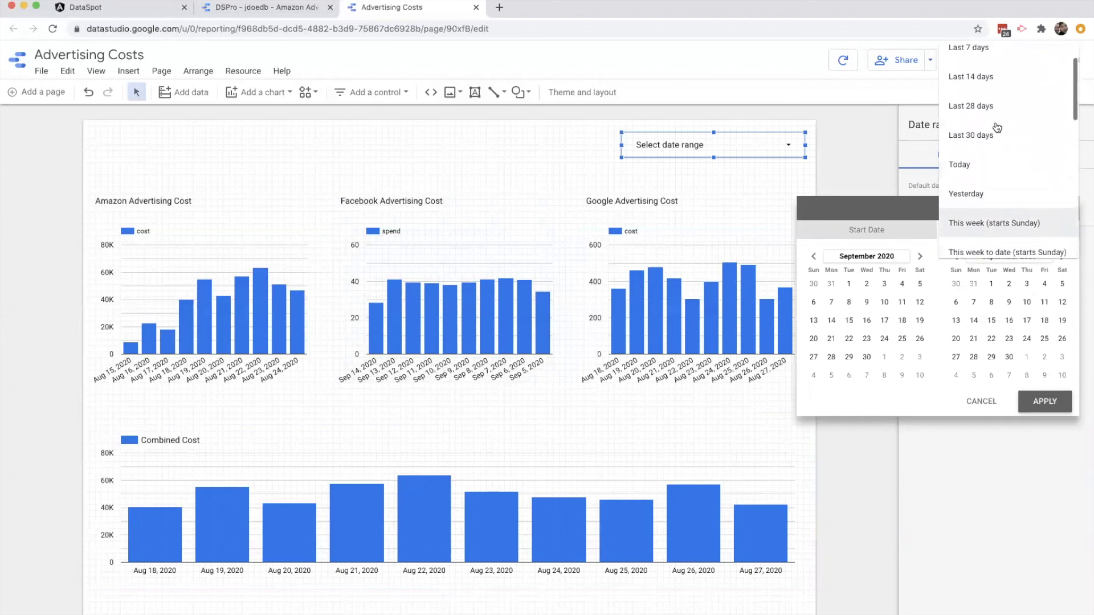
{"action": "left_click", "coordinate": [979, 126]}
{"action": "left_click", "coordinate": [1045, 401]}
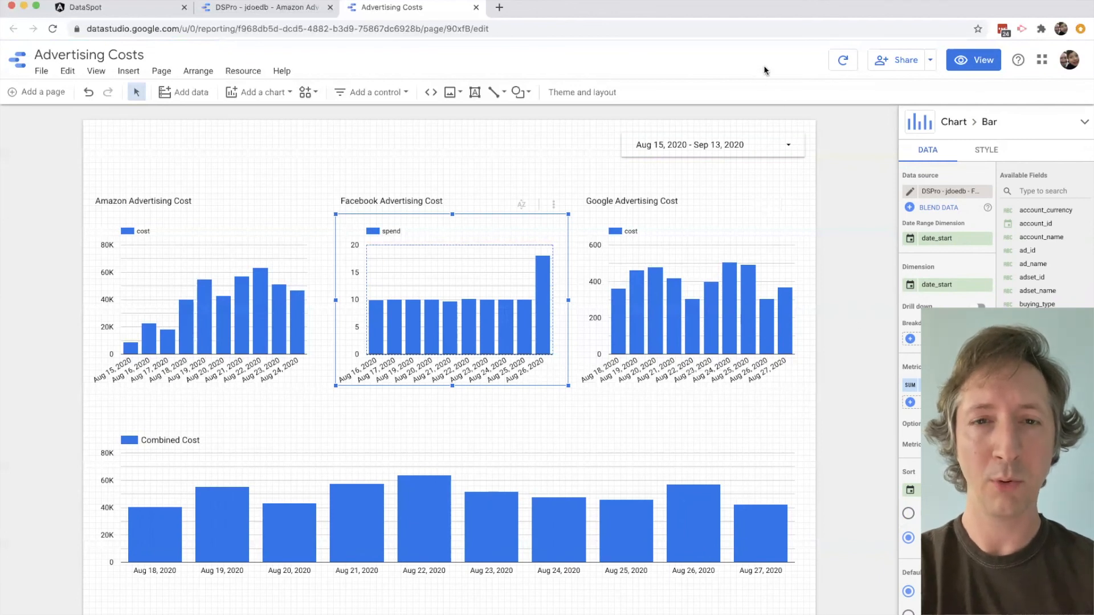
- Switch the report to view mode, download it as a PDF and open the downloaded file
{"action": "left_click", "coordinate": [958, 69]}
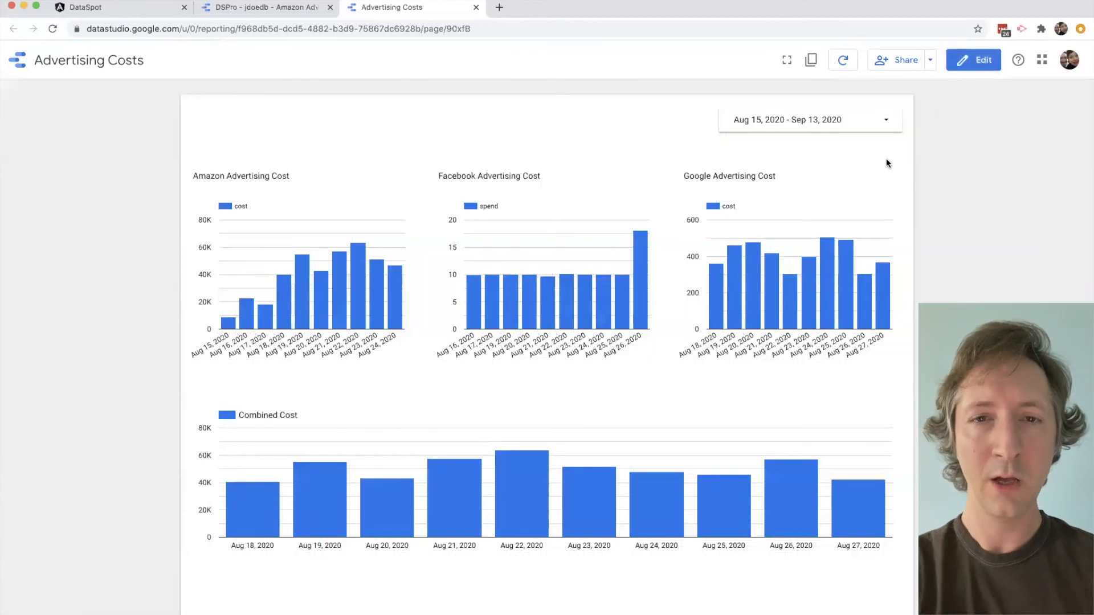
{"action": "left_click", "coordinate": [930, 62]}
{"action": "left_click", "coordinate": [861, 163]}
{"action": "left_click", "coordinate": [614, 244]}
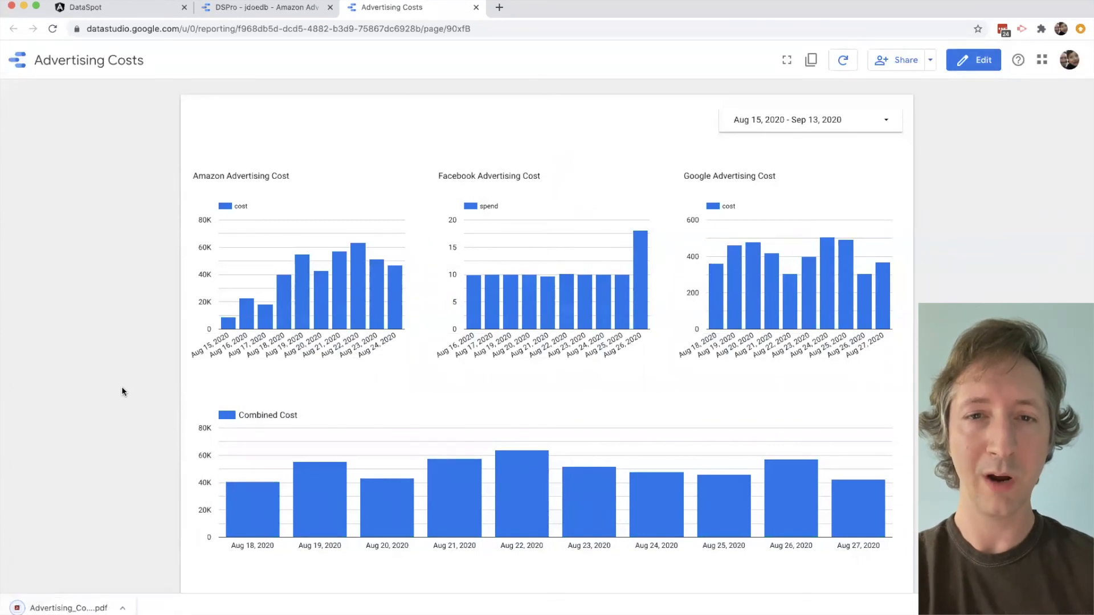
{"action": "left_click", "coordinate": [72, 602]}
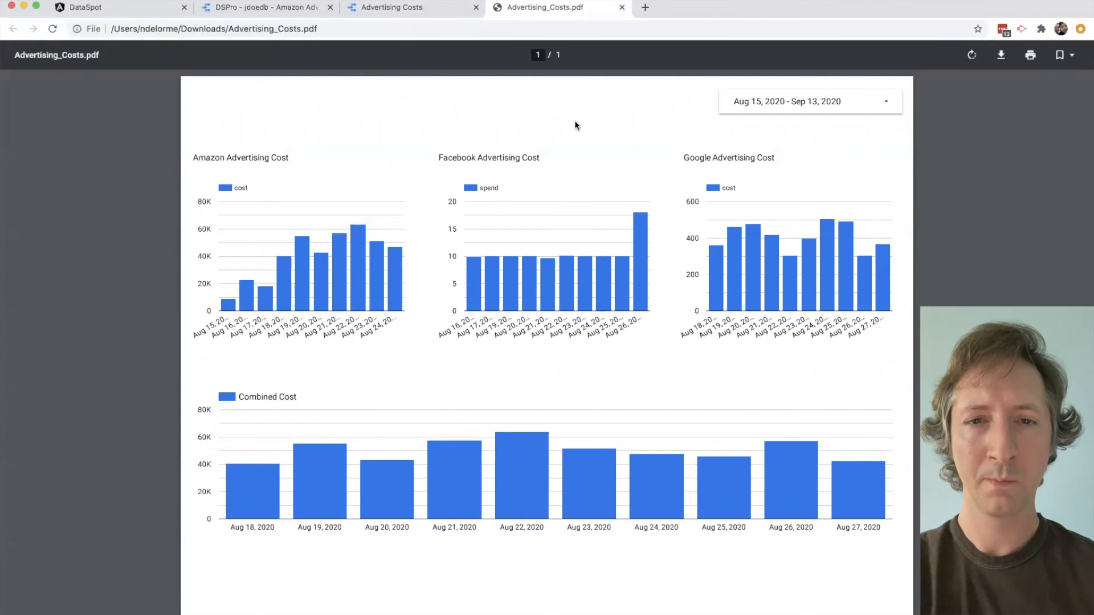
- Return to the report and examine the repeat options for scheduled email delivery without scheduling one
{"action": "left_click", "coordinate": [423, 11]}
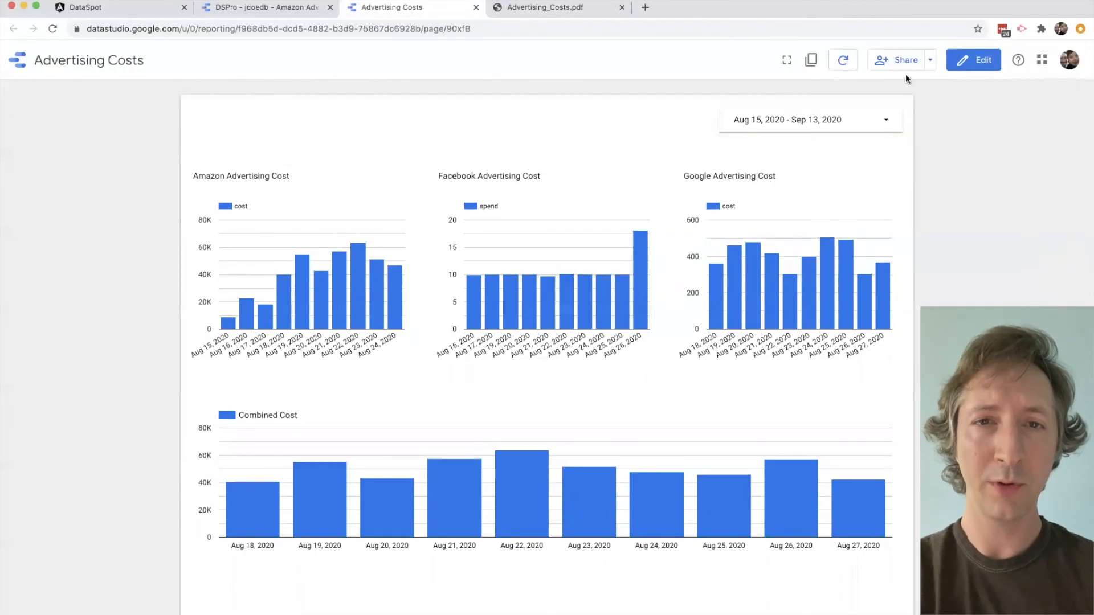
{"action": "left_click", "coordinate": [930, 60]}
{"action": "left_click", "coordinate": [901, 114]}
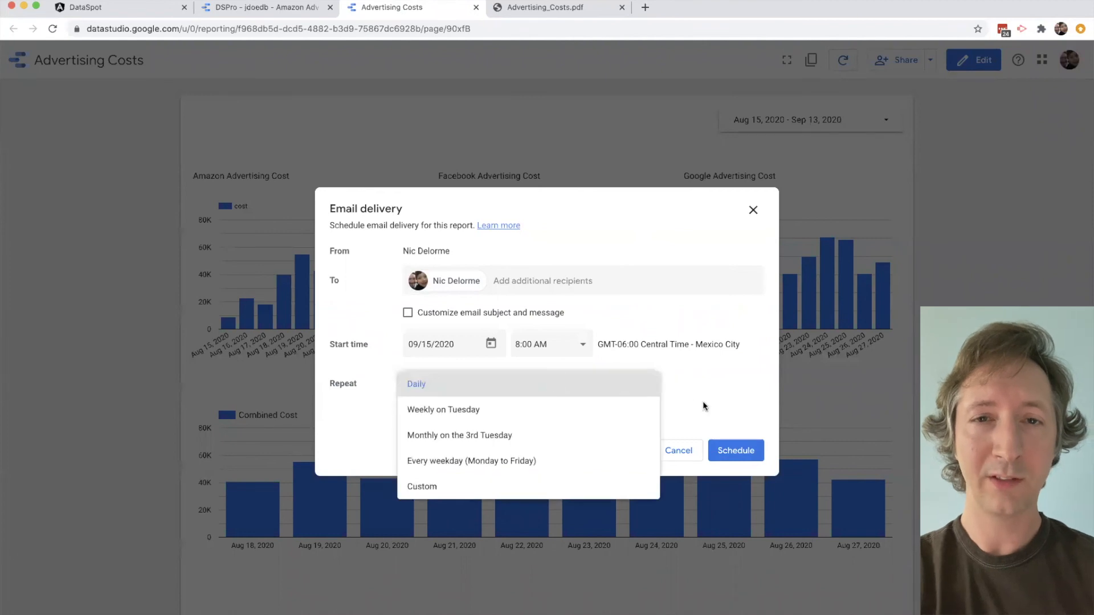
{"action": "left_click", "coordinate": [684, 454]}
{"action": "left_click", "coordinate": [686, 454]}
- Examine the report's options for inviting people, and close the sharing dialog without sending an invitation
{"action": "left_click", "coordinate": [928, 62]}
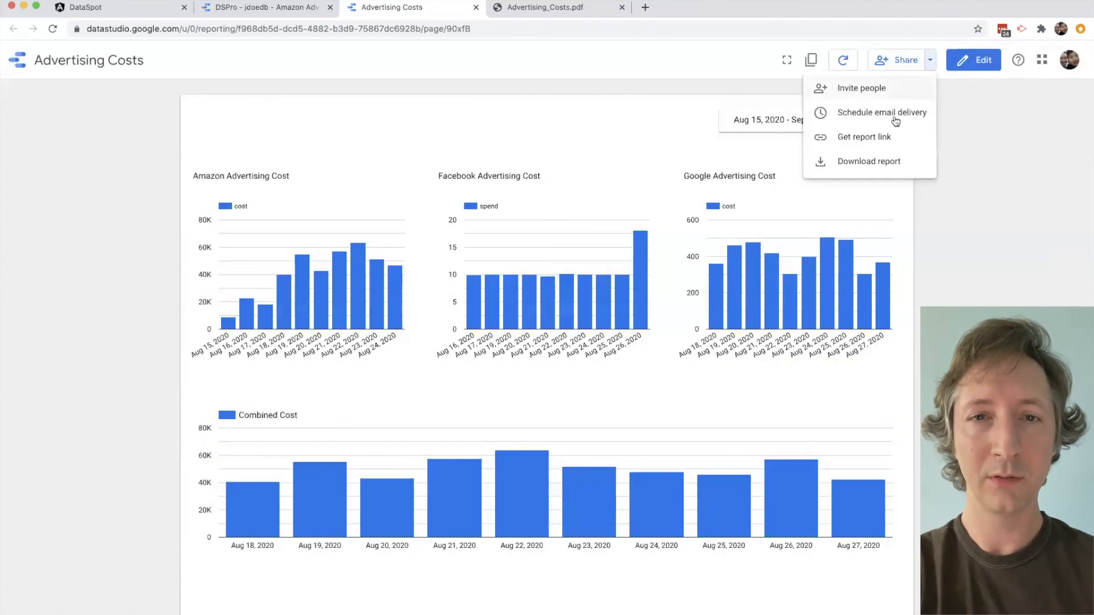
{"action": "left_click", "coordinate": [883, 90]}
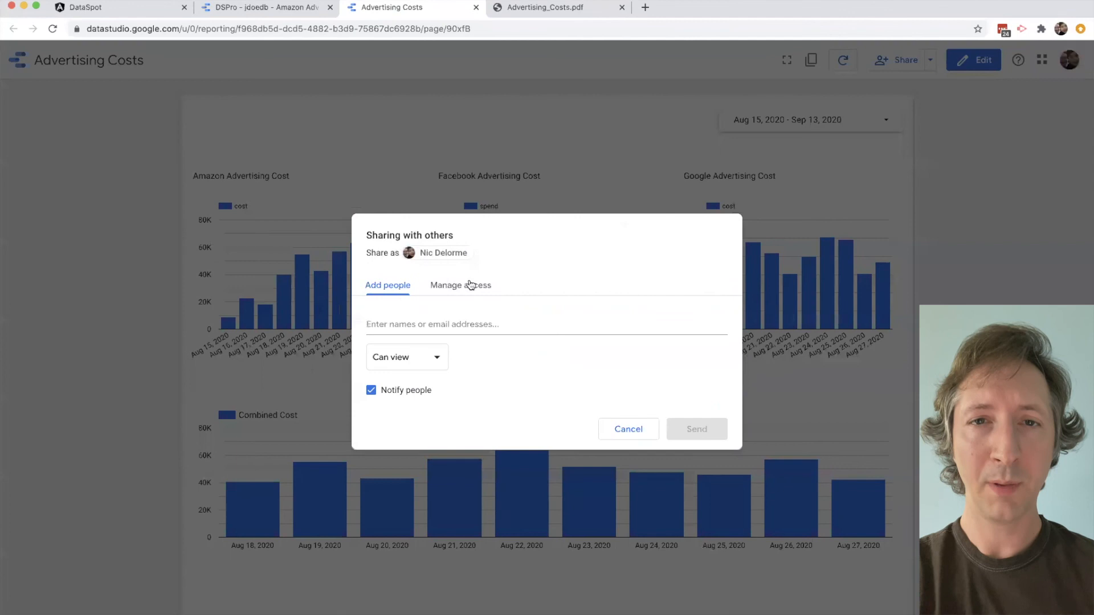
{"action": "left_click", "coordinate": [628, 429]}
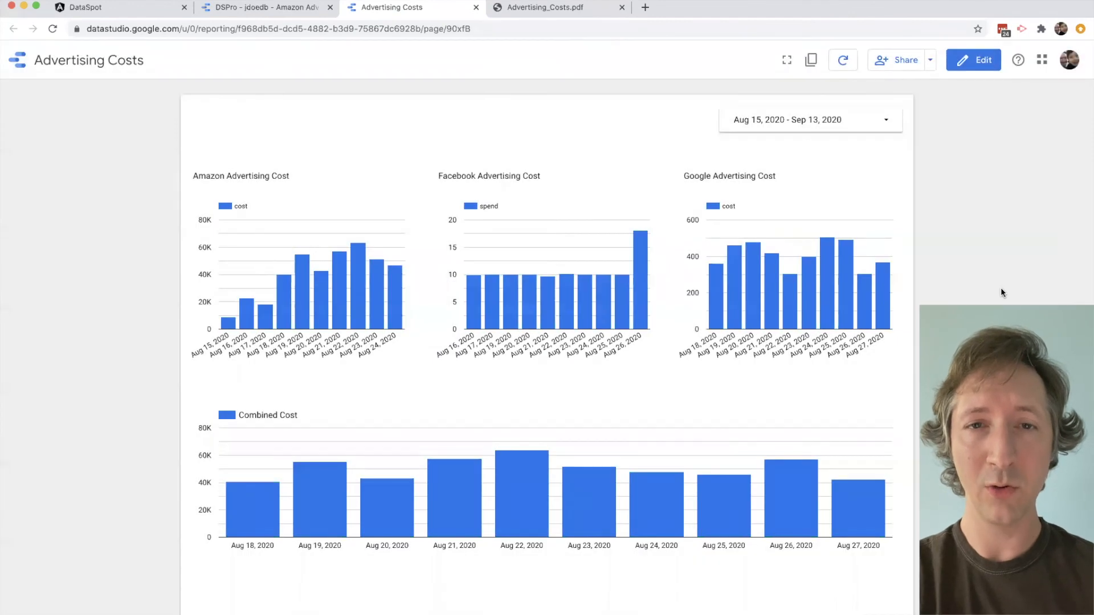